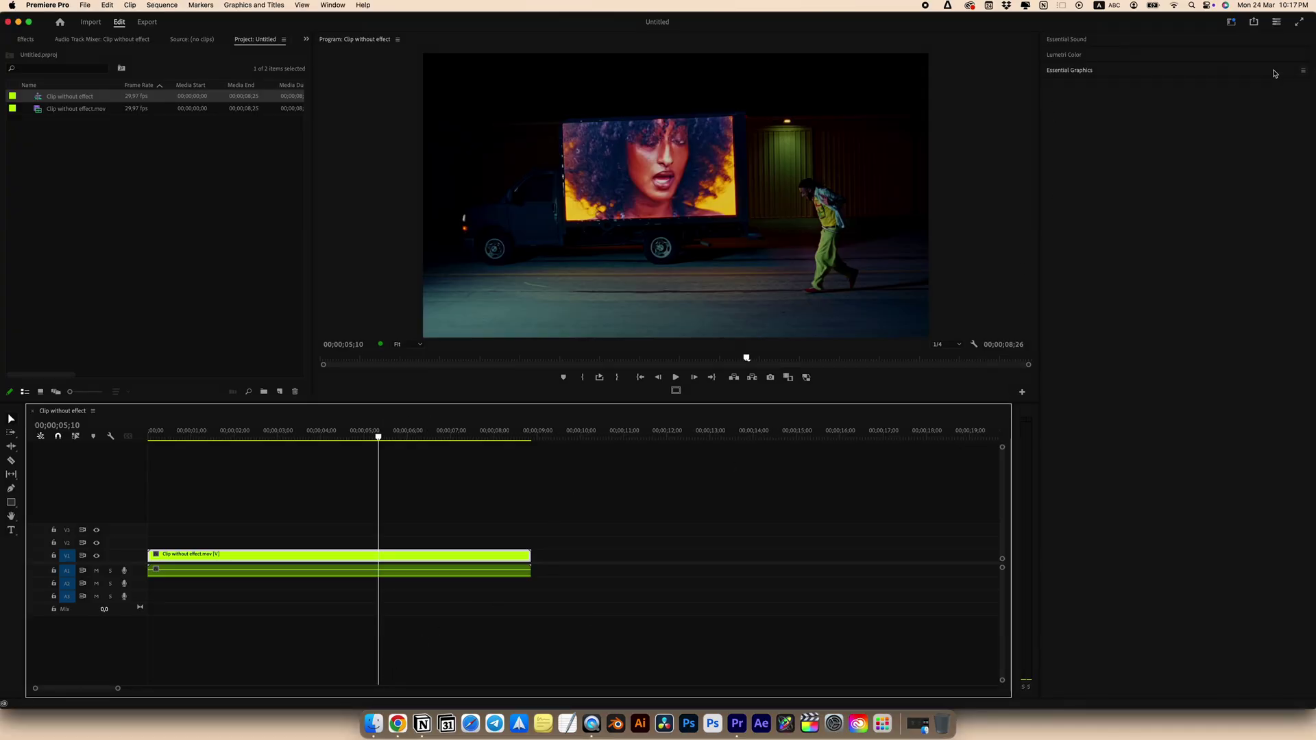
# - Show the Essential Graphics panel and clear the halftone template search
pyautogui.click(333, 5)
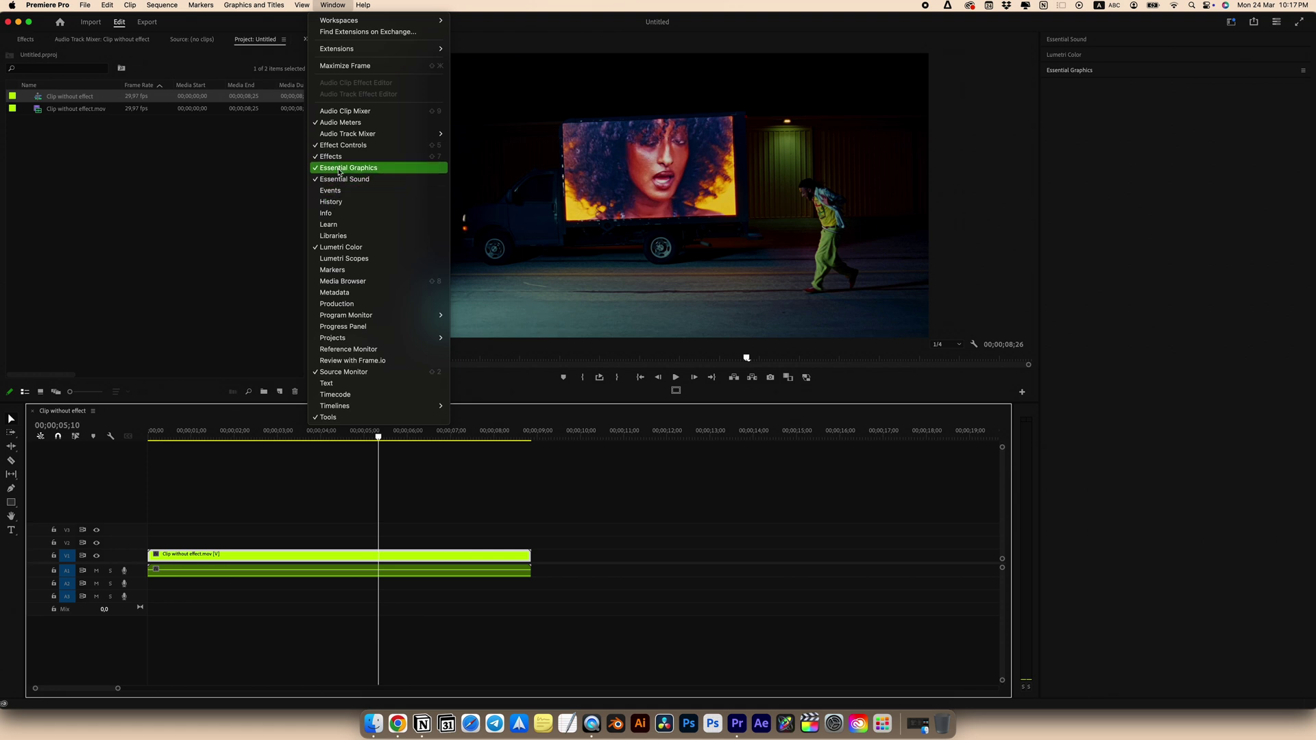
pyautogui.click(335, 168)
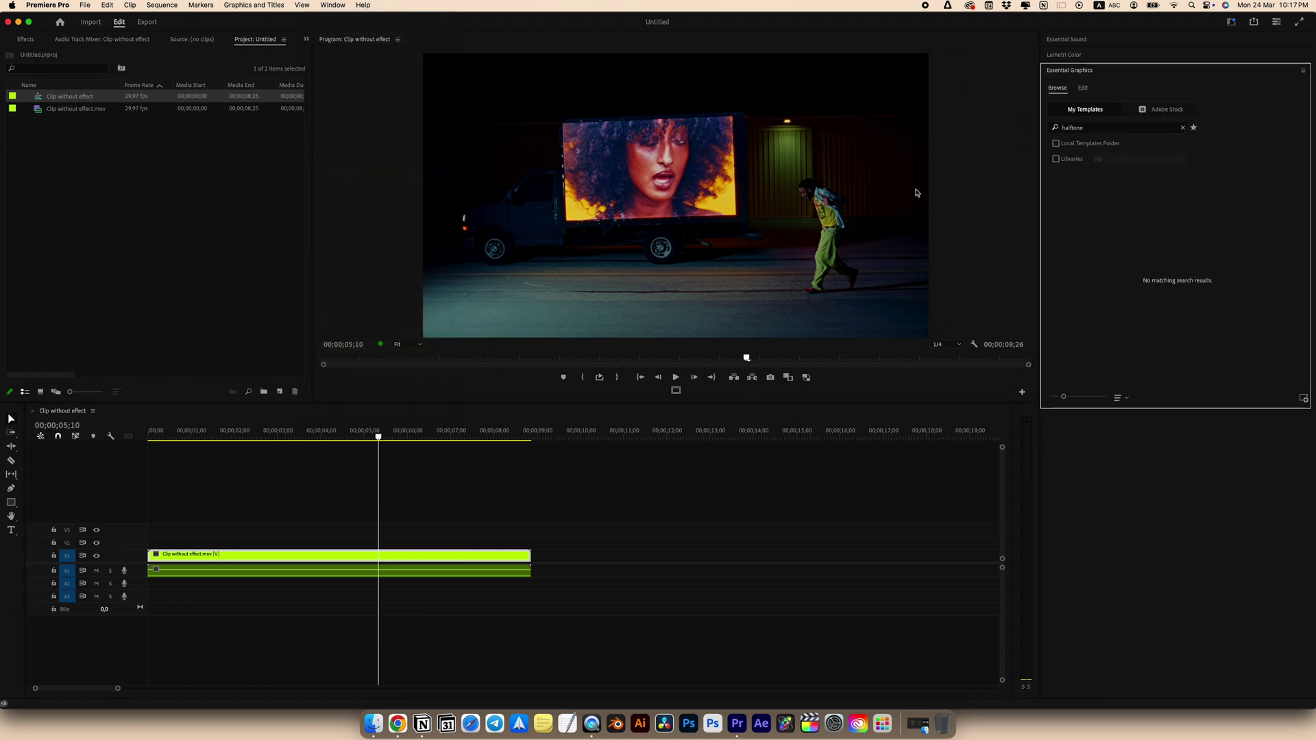
pyautogui.click(1092, 130)
pyautogui.press('BackSpace')
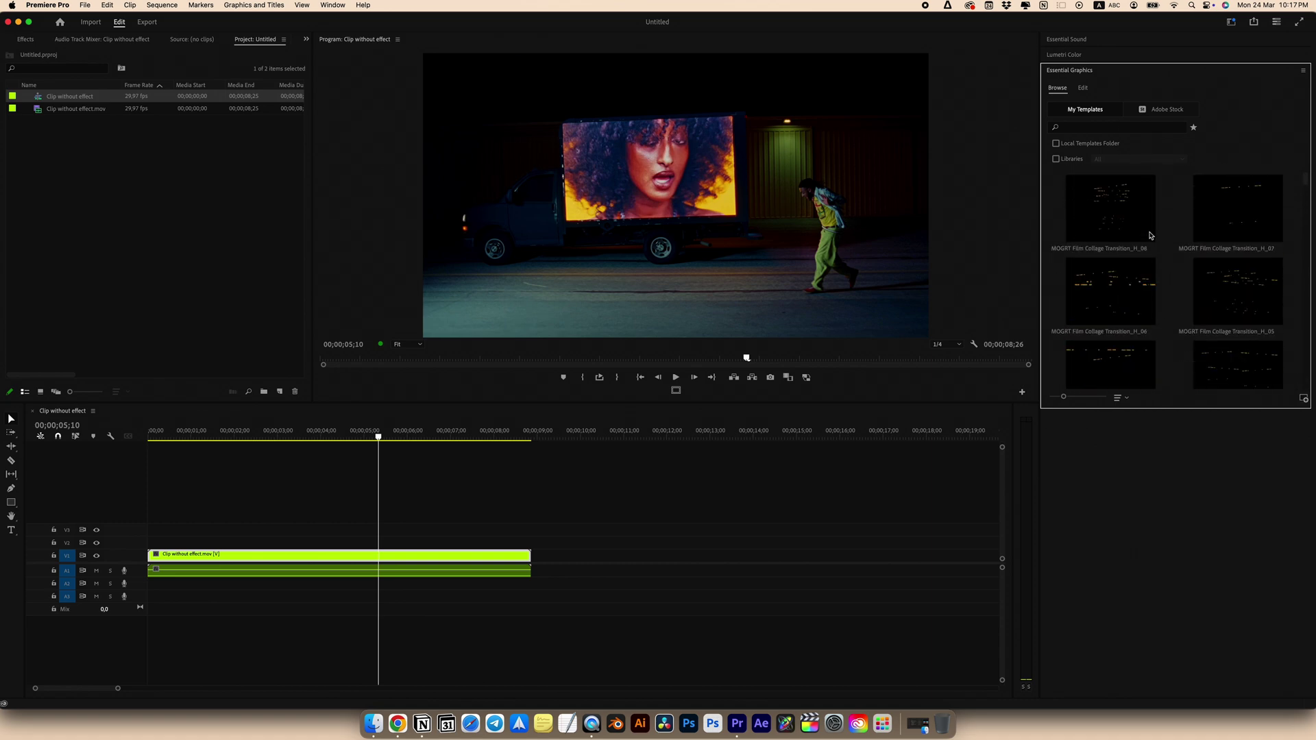
# - Add the Grunge Halftone Stylizer .mogrt from Finder to My Templates
pyautogui.click(373, 724)
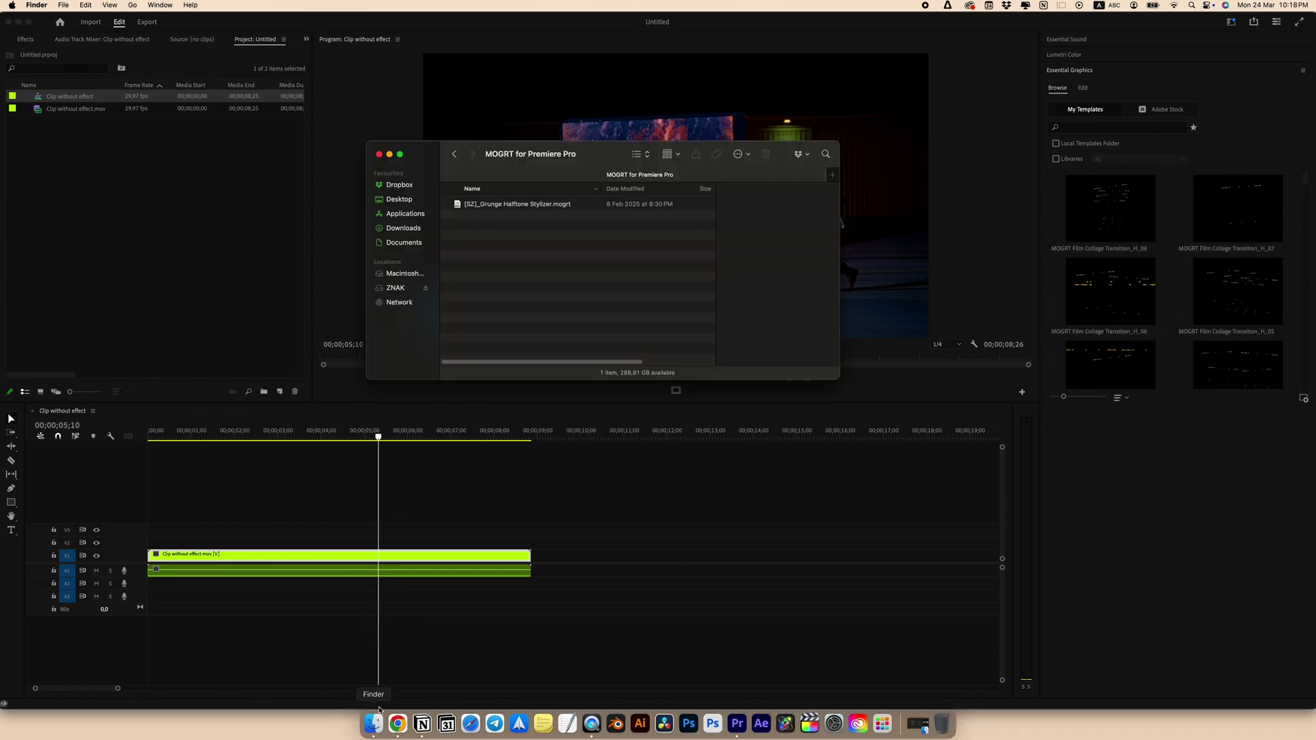
pyautogui.moveTo(544, 209); pyautogui.dragTo(1071, 230)
pyautogui.click(1090, 215)
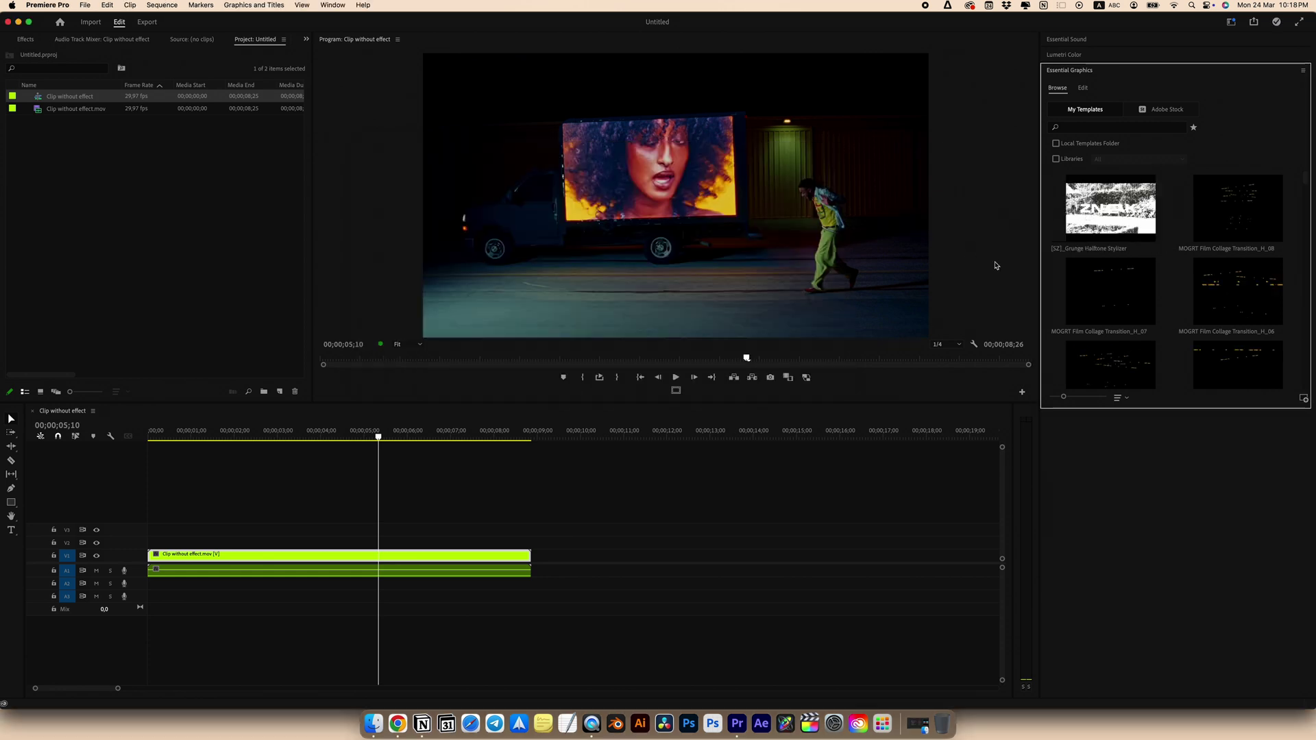
pyautogui.moveTo(1067, 217)
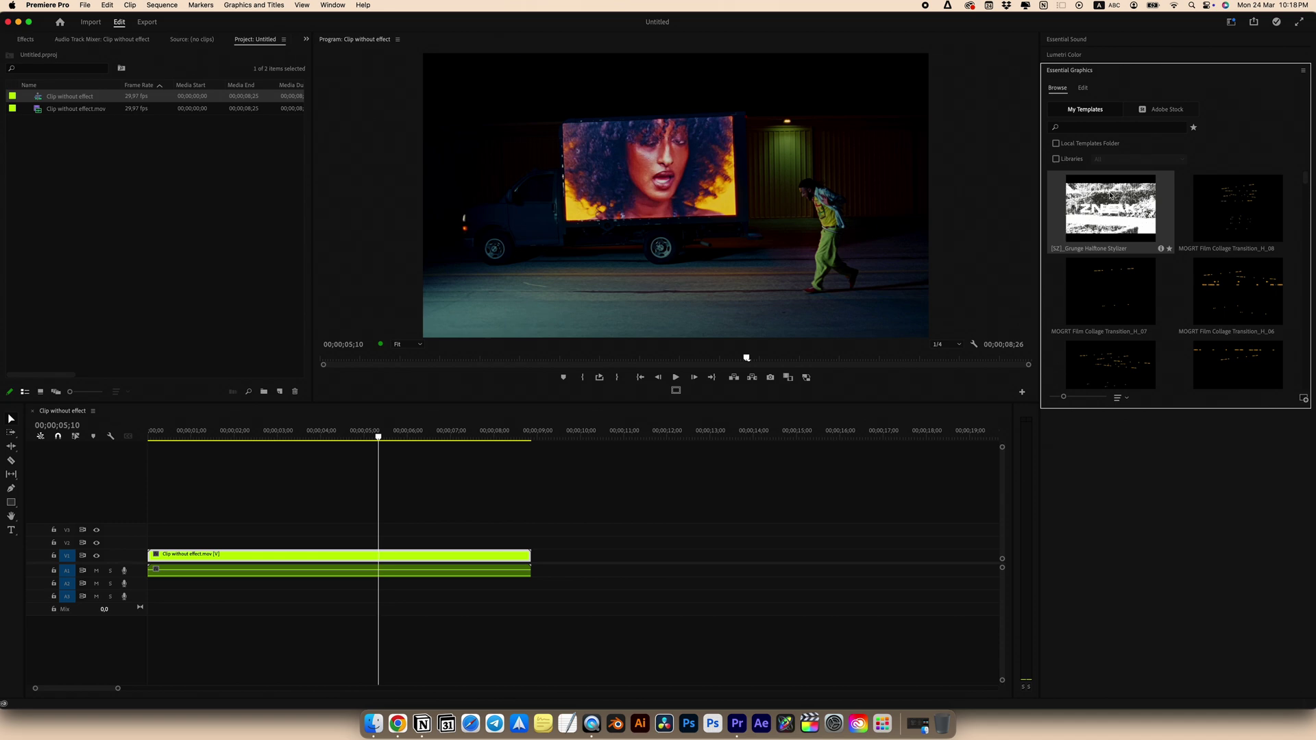
# - Filter the templates to 'sz' and scrub the clip to find a cut point
pyautogui.click(1083, 128)
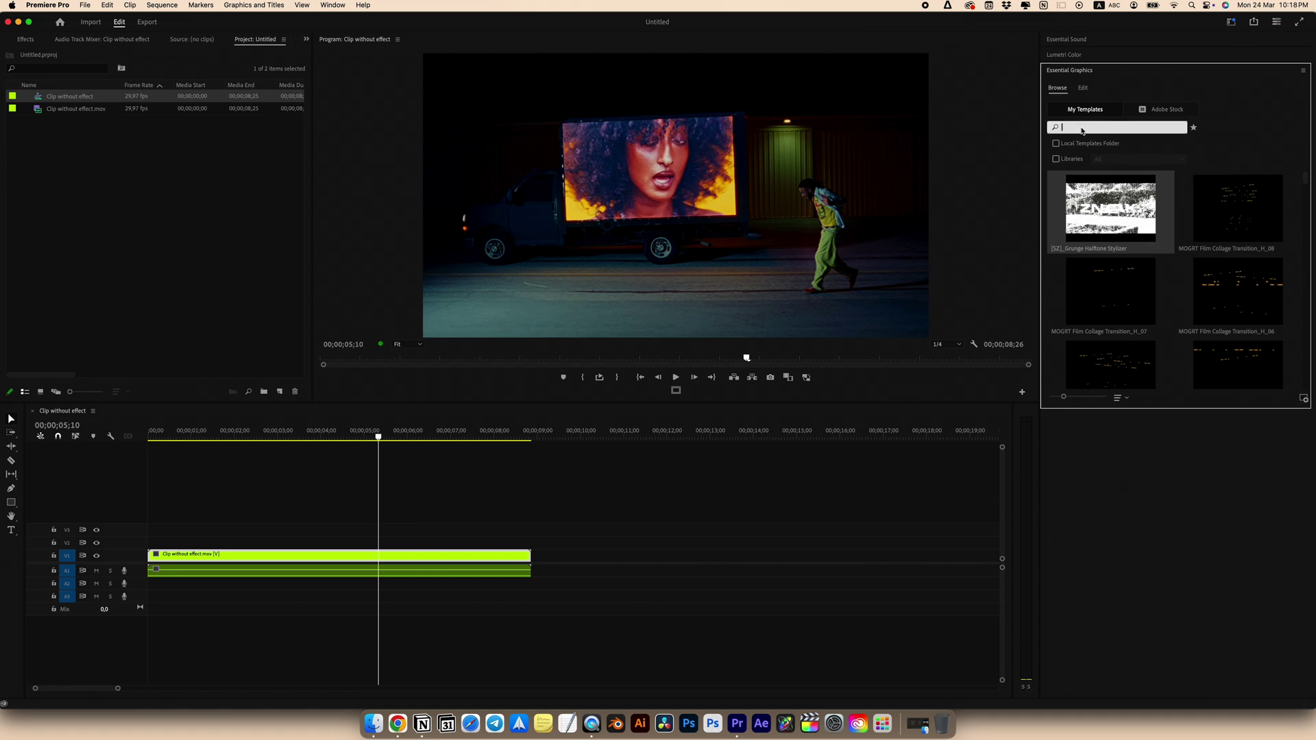
pyautogui.write('sz')
pyautogui.press('Return')
pyautogui.scroll(-5, 1108, 297)
pyautogui.scroll(5, 1134, 268)
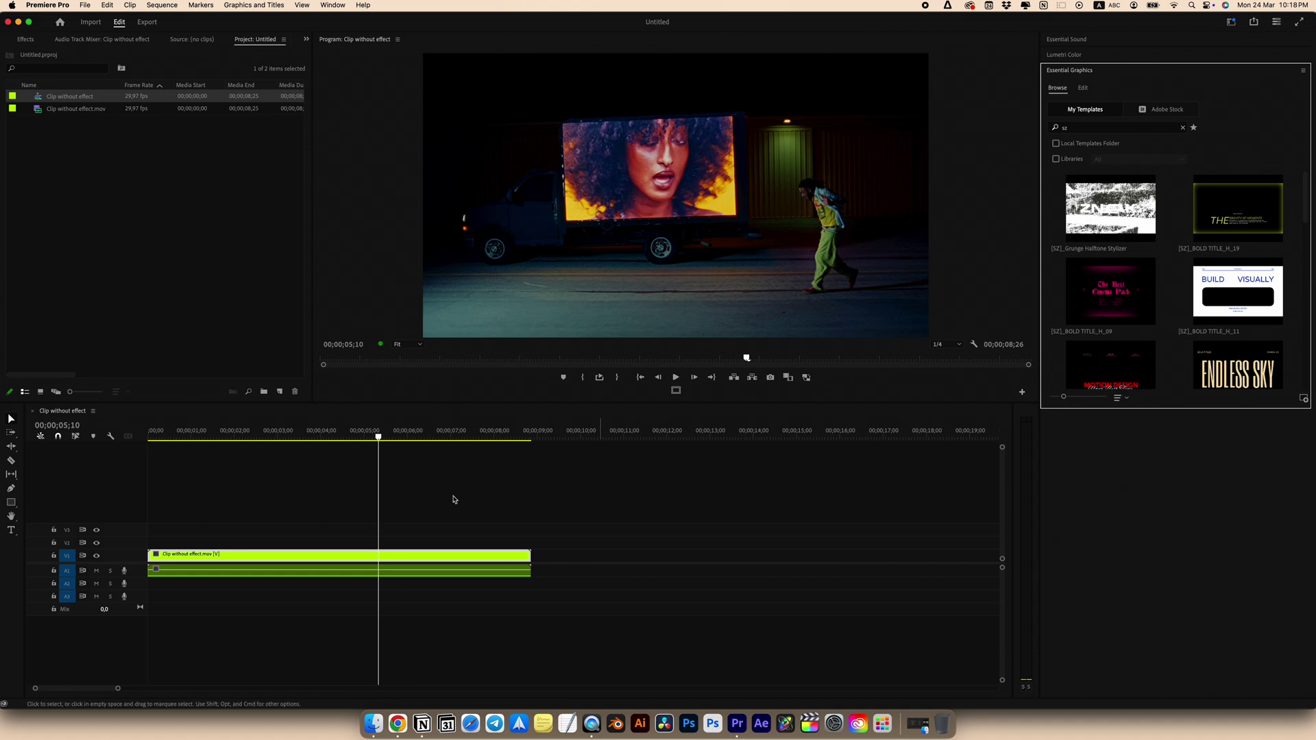
pyautogui.moveTo(312, 439); pyautogui.dragTo(350, 442)
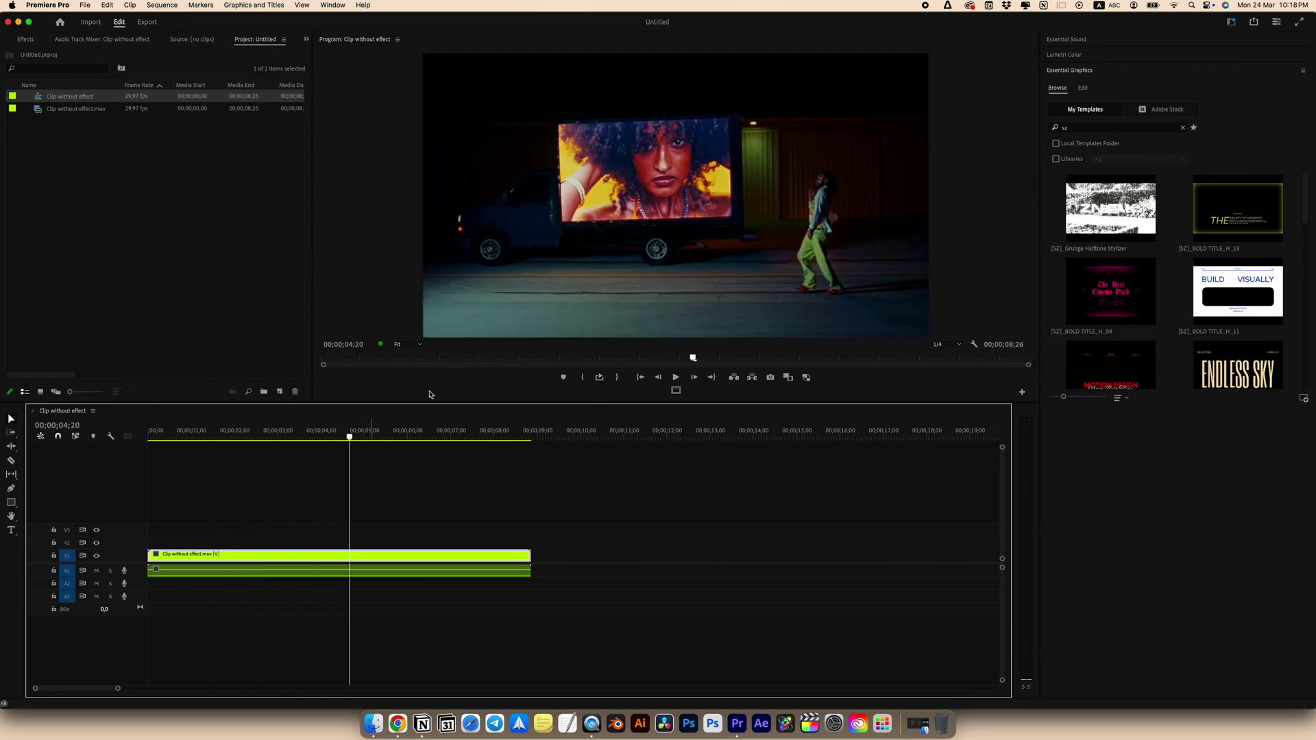
# - Razor the clip at 00;00;04;20 and delete both audio pieces
pyautogui.press('c')
pyautogui.click(350, 557)
pyautogui.press('v')
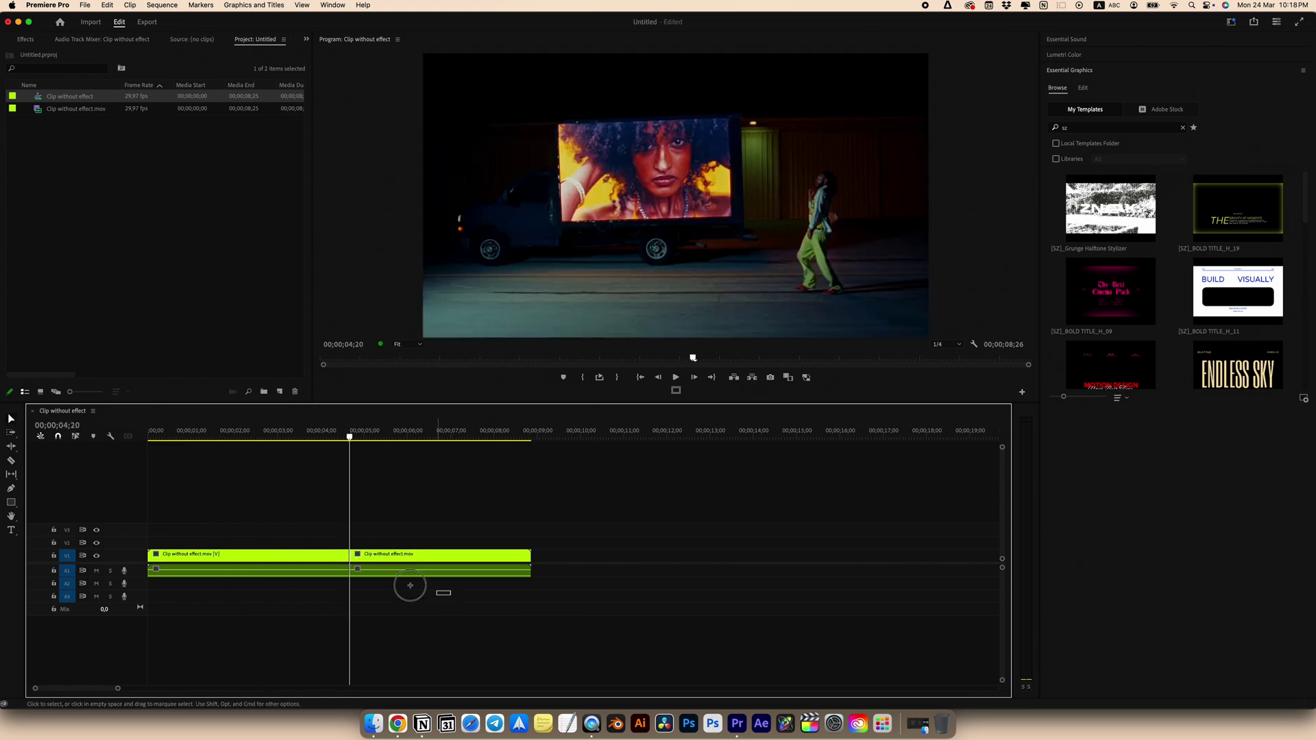
pyautogui.moveTo(409, 582); pyautogui.dragTo(323, 578)
pyautogui.press('Delete')
# - Check the frames around the cut and return the playhead to the sequence start
pyautogui.click(346, 437)
pyautogui.moveTo(347, 437); pyautogui.dragTo(350, 444)
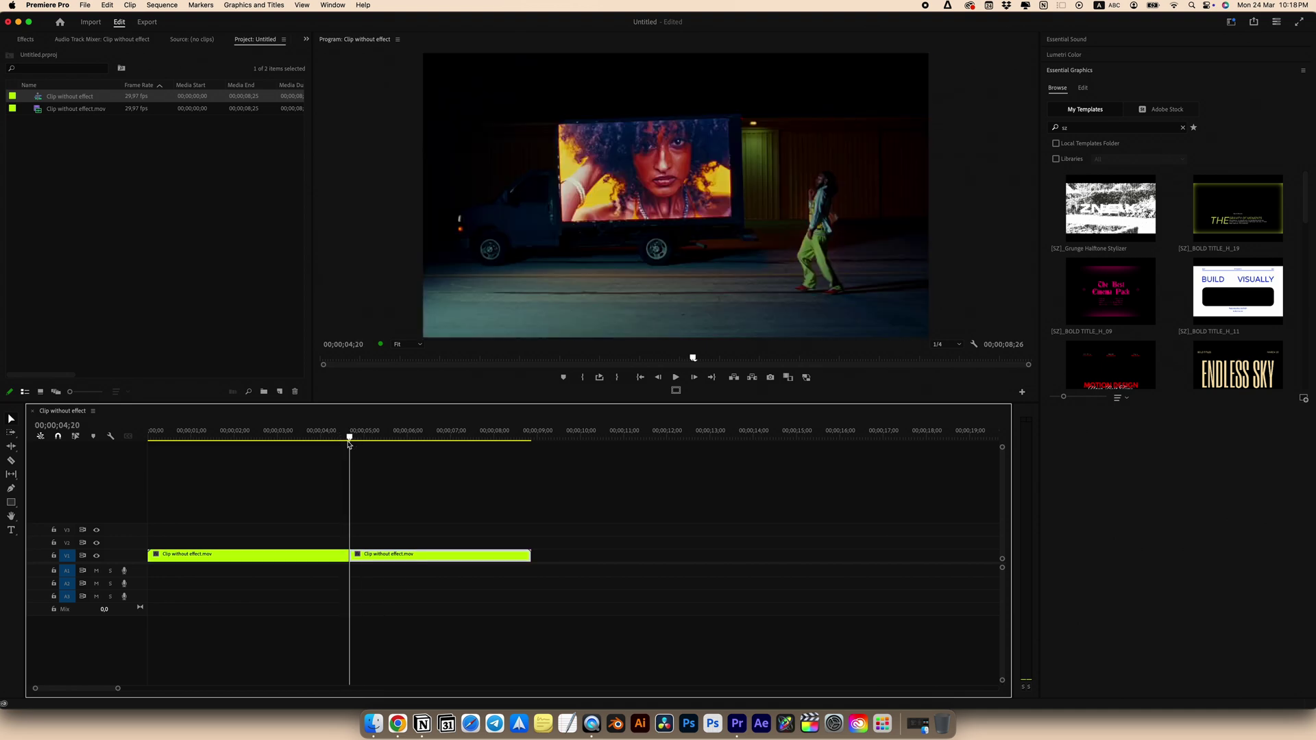
pyautogui.press('Home')
pyautogui.click(142, 295)
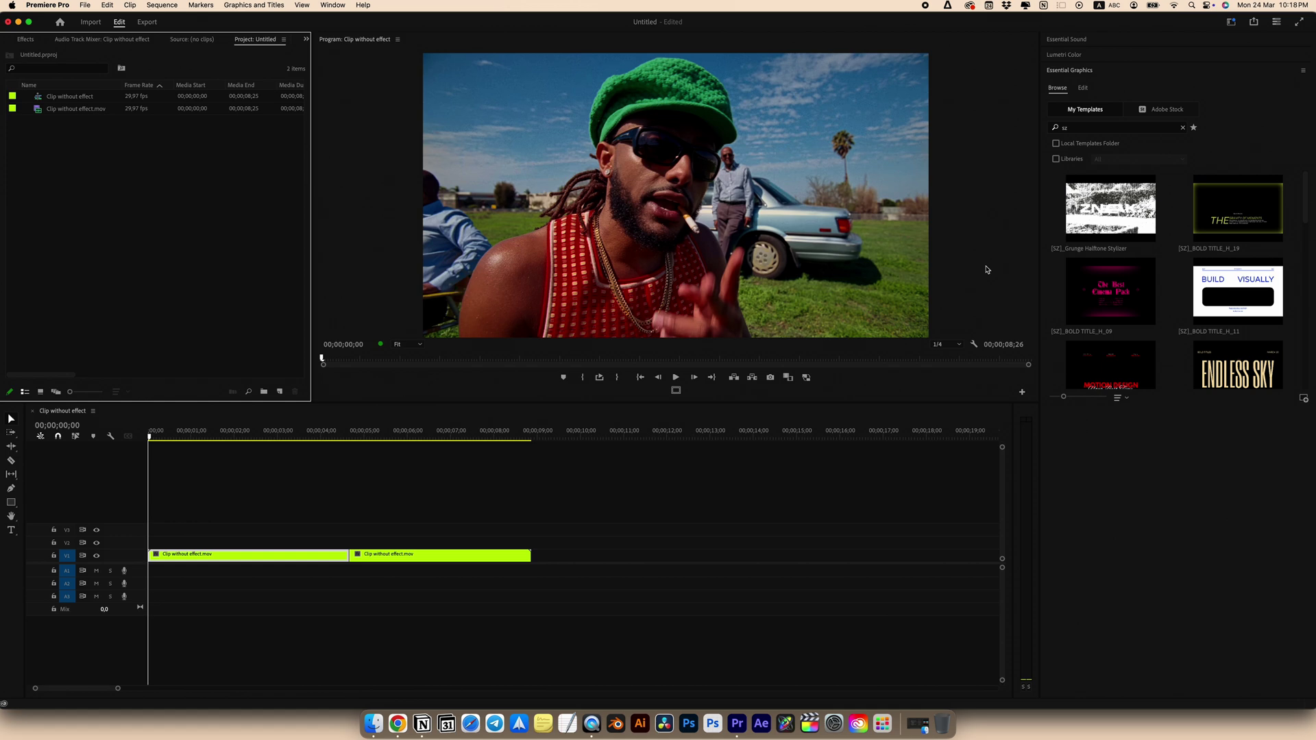
# - Place the Grunge Halftone Stylizer on V2 at the start, trimmed to end at the footage cut
pyautogui.moveTo(1105, 214); pyautogui.dragTo(170, 550)
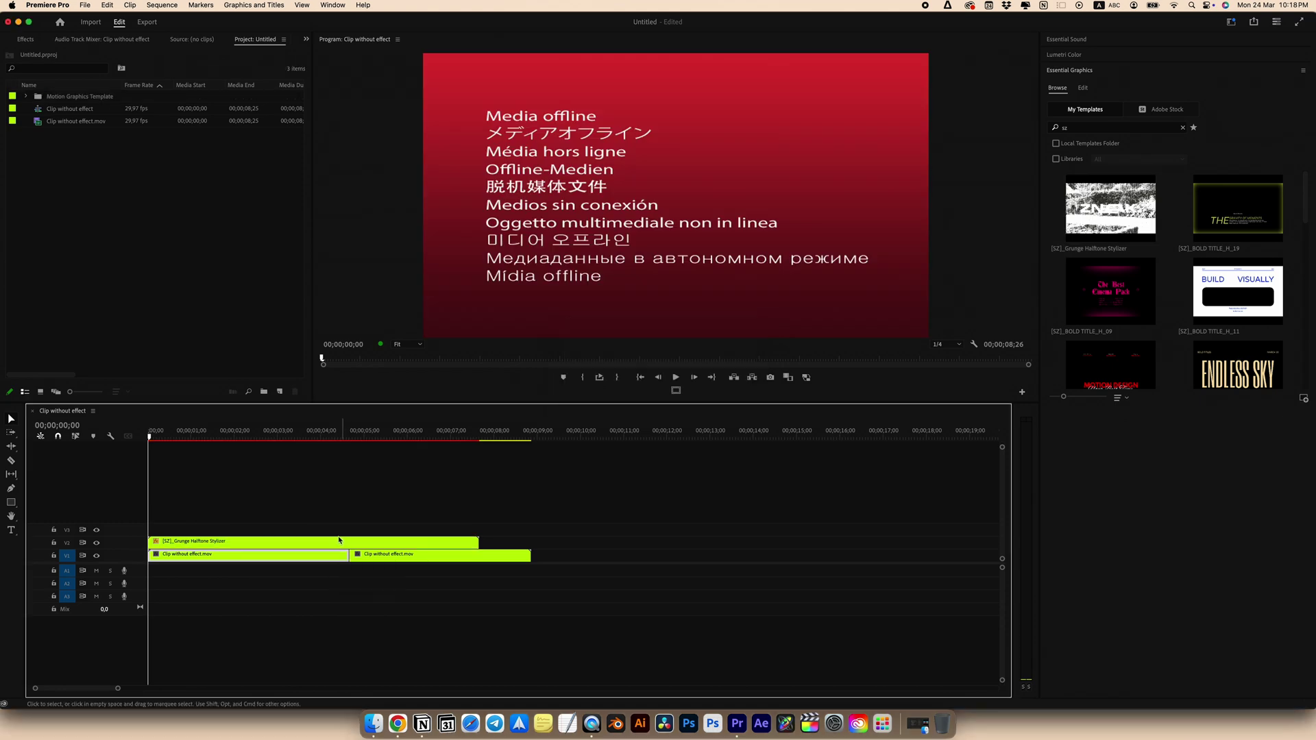
pyautogui.press('c')
pyautogui.click(354, 542)
pyautogui.press('v')
pyautogui.click(411, 541)
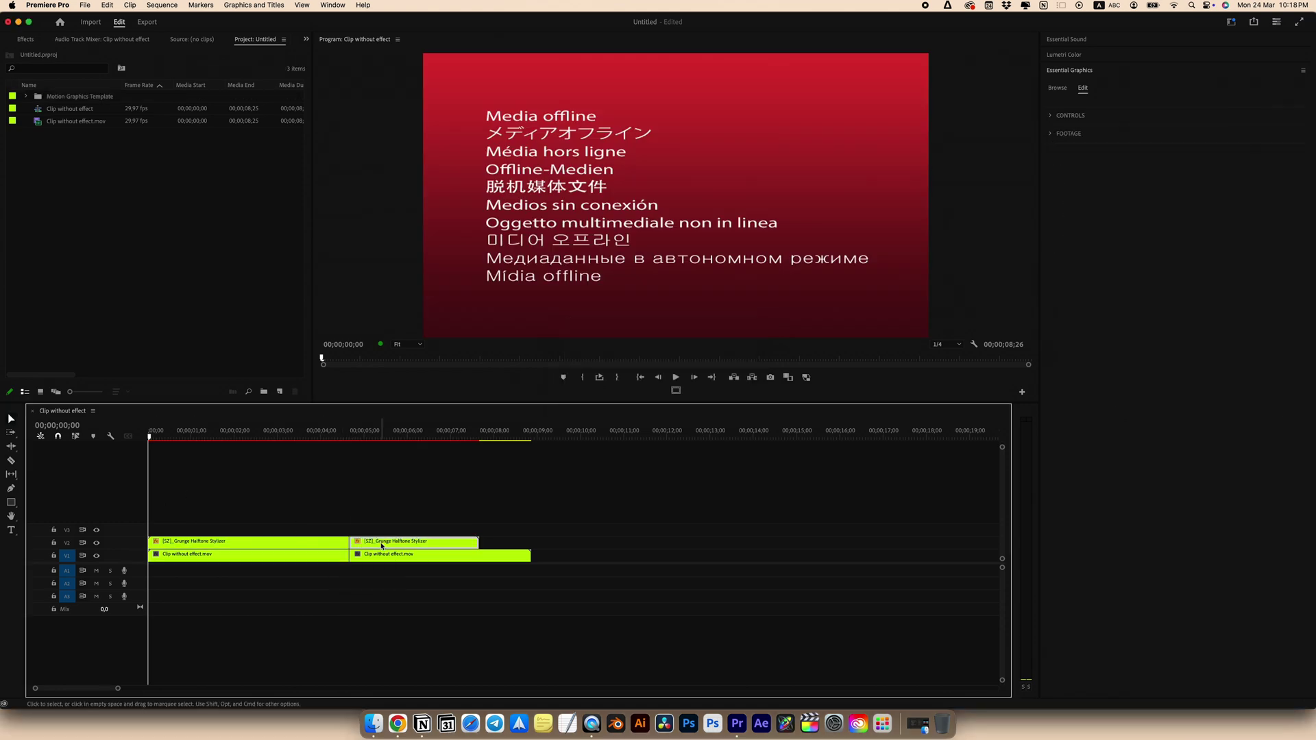
pyautogui.press('Delete')
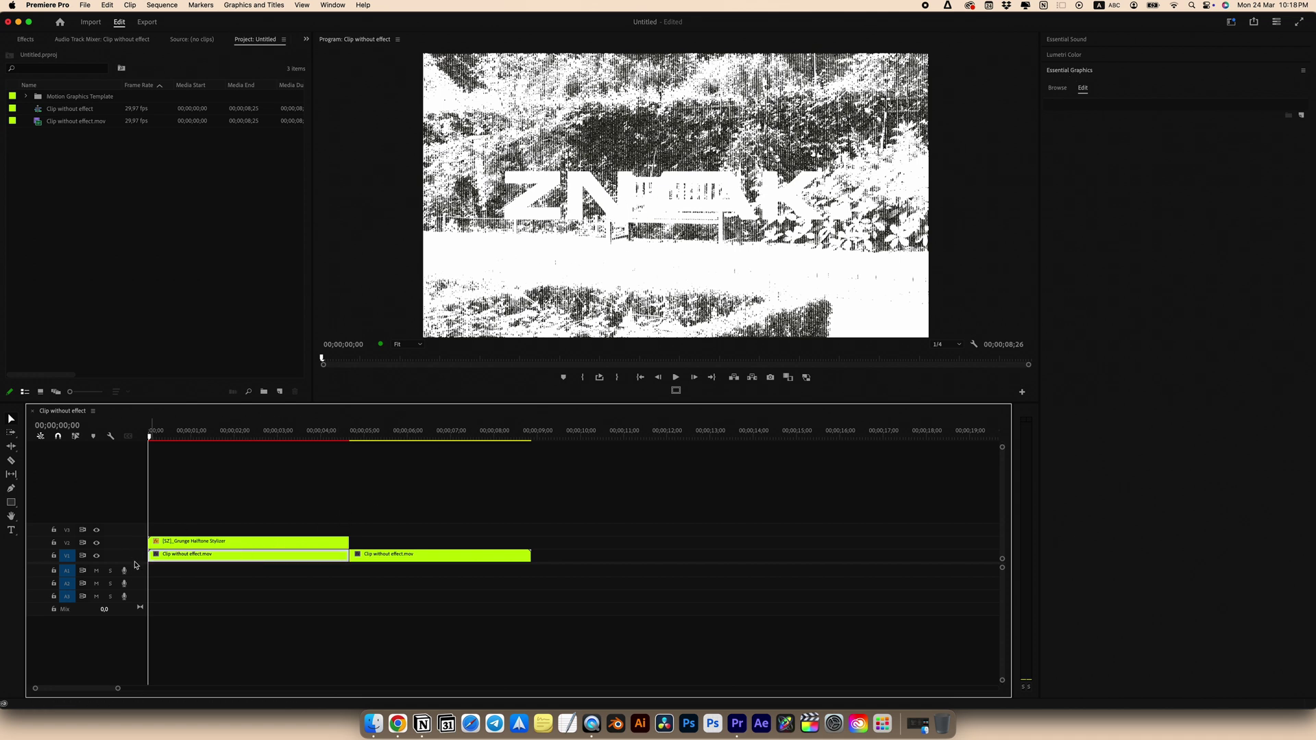
pyautogui.rightClick(178, 560)
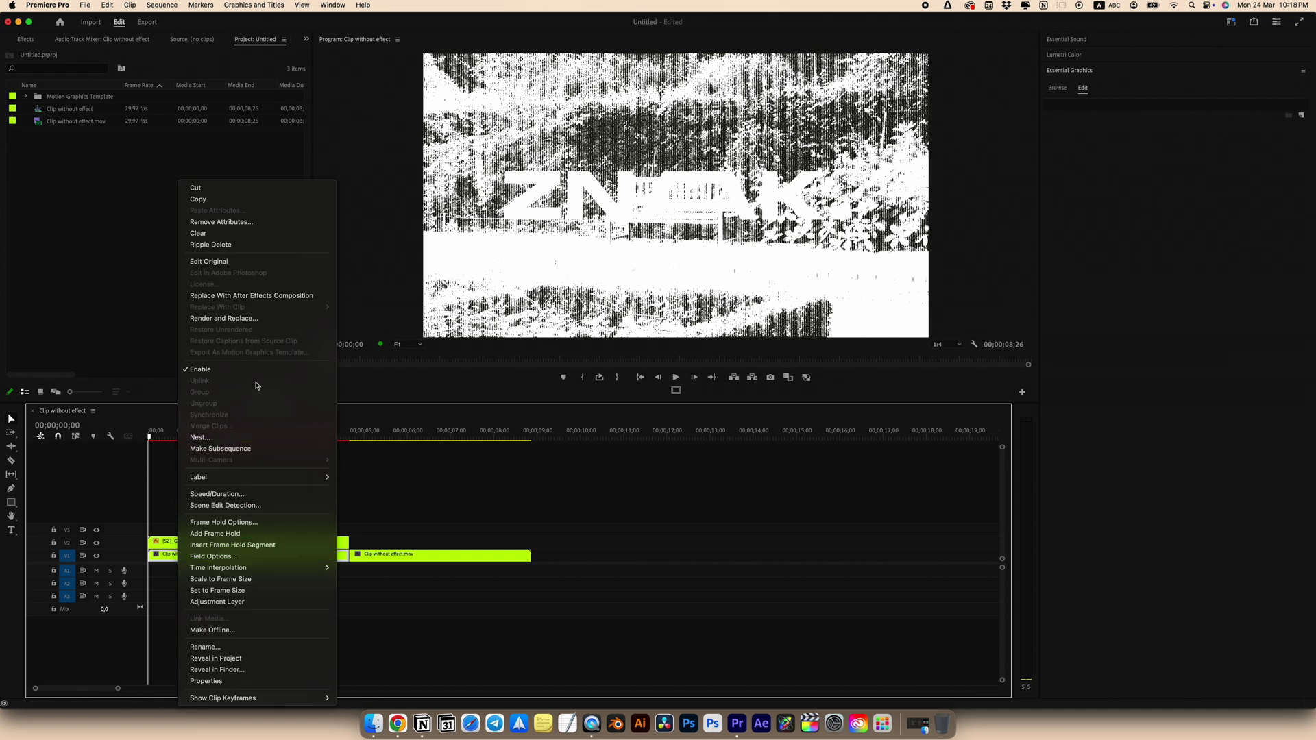
# - Nest the first footage piece as a sequence named 'Clip 01'
pyautogui.click(216, 442)
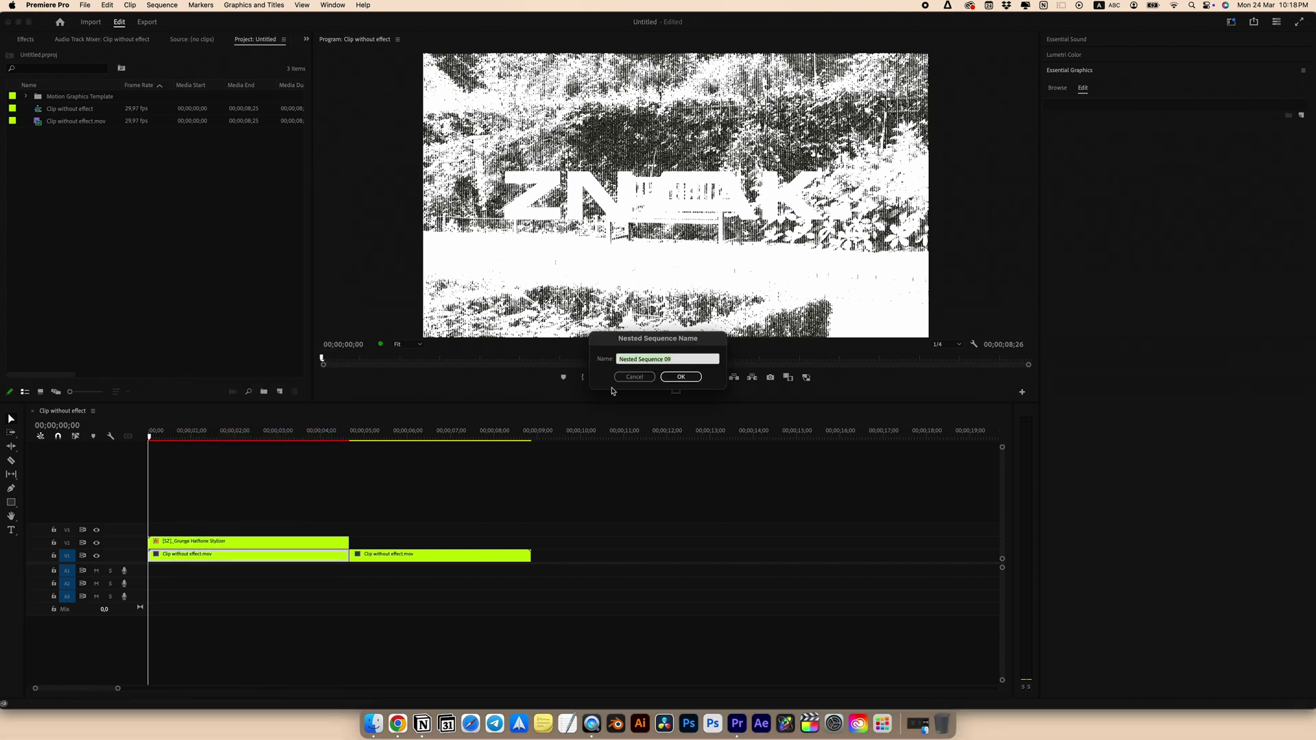
pyautogui.press('BackSpace')
pyautogui.write('Clip 01')
pyautogui.press('Return')
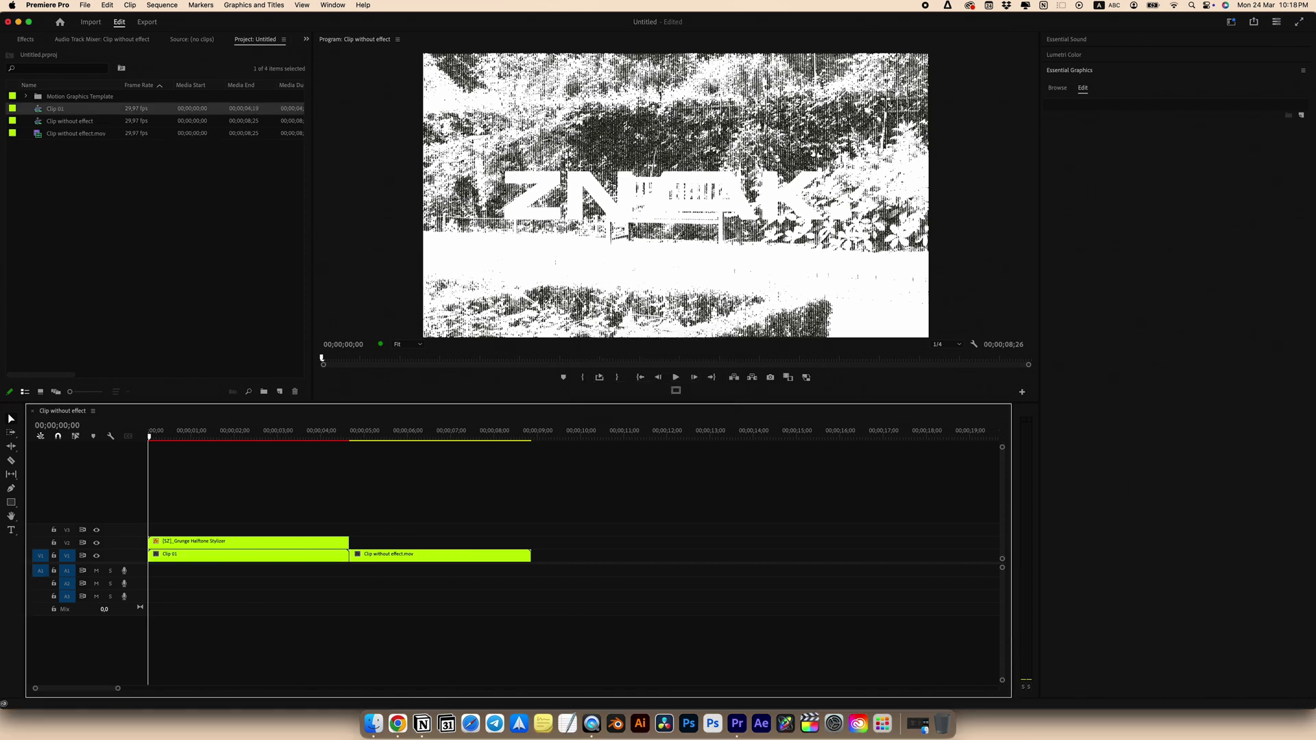
# - Remove Clip 01 from V1 and move the stylizer down into its V1 slot
pyautogui.click(186, 560)
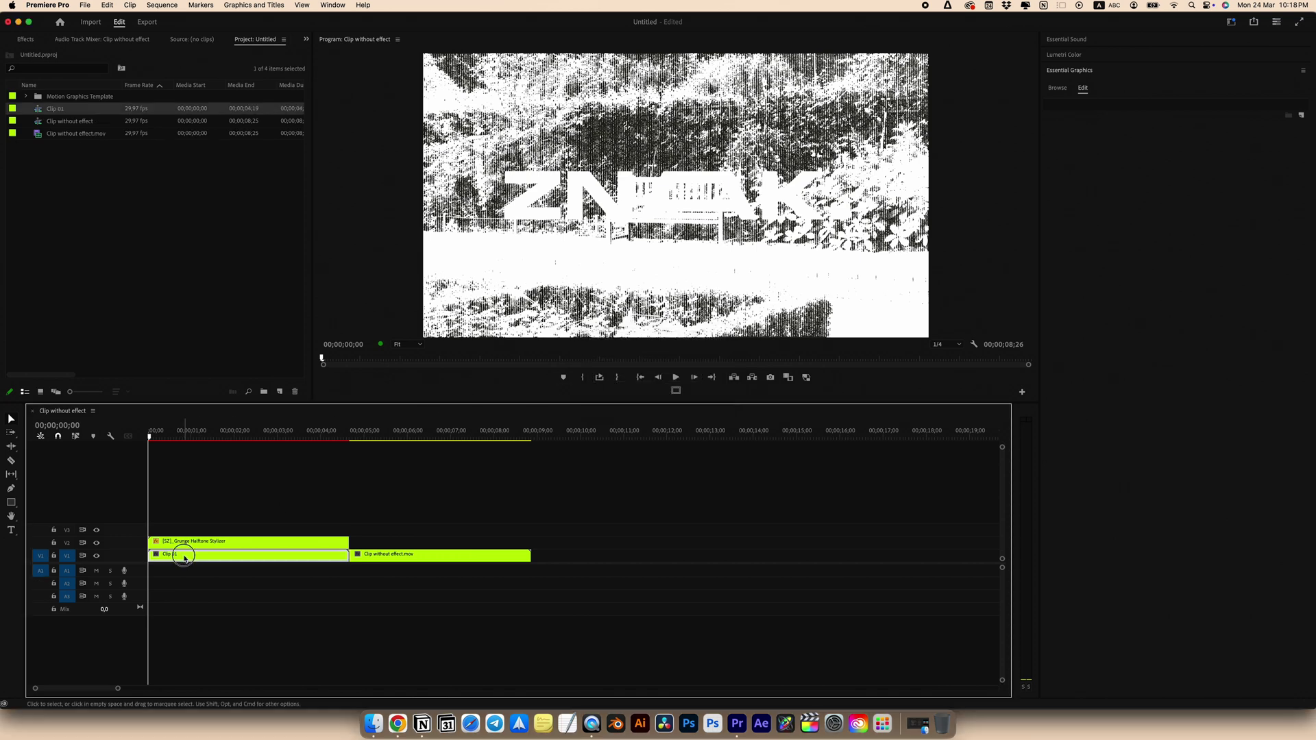
pyautogui.press('Delete')
pyautogui.click(184, 546)
pyautogui.moveTo(184, 546); pyautogui.dragTo(184, 558)
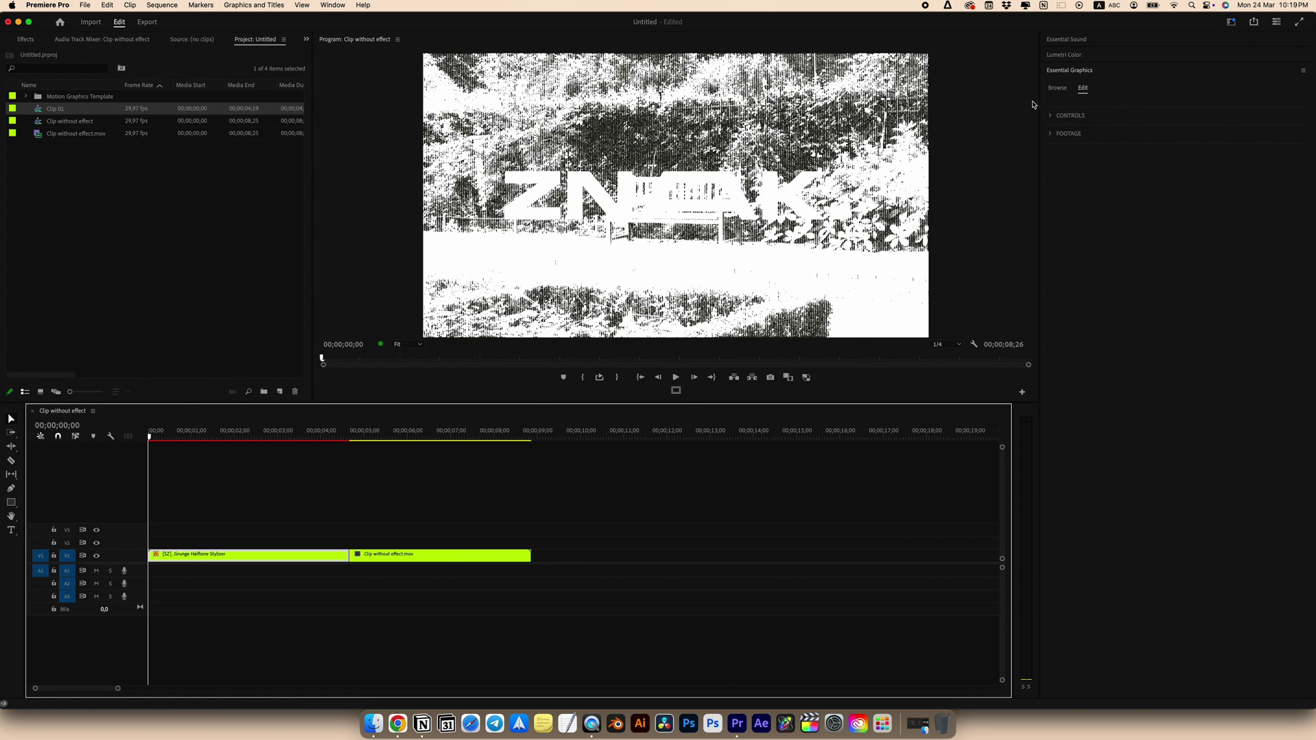
pyautogui.click(1059, 90)
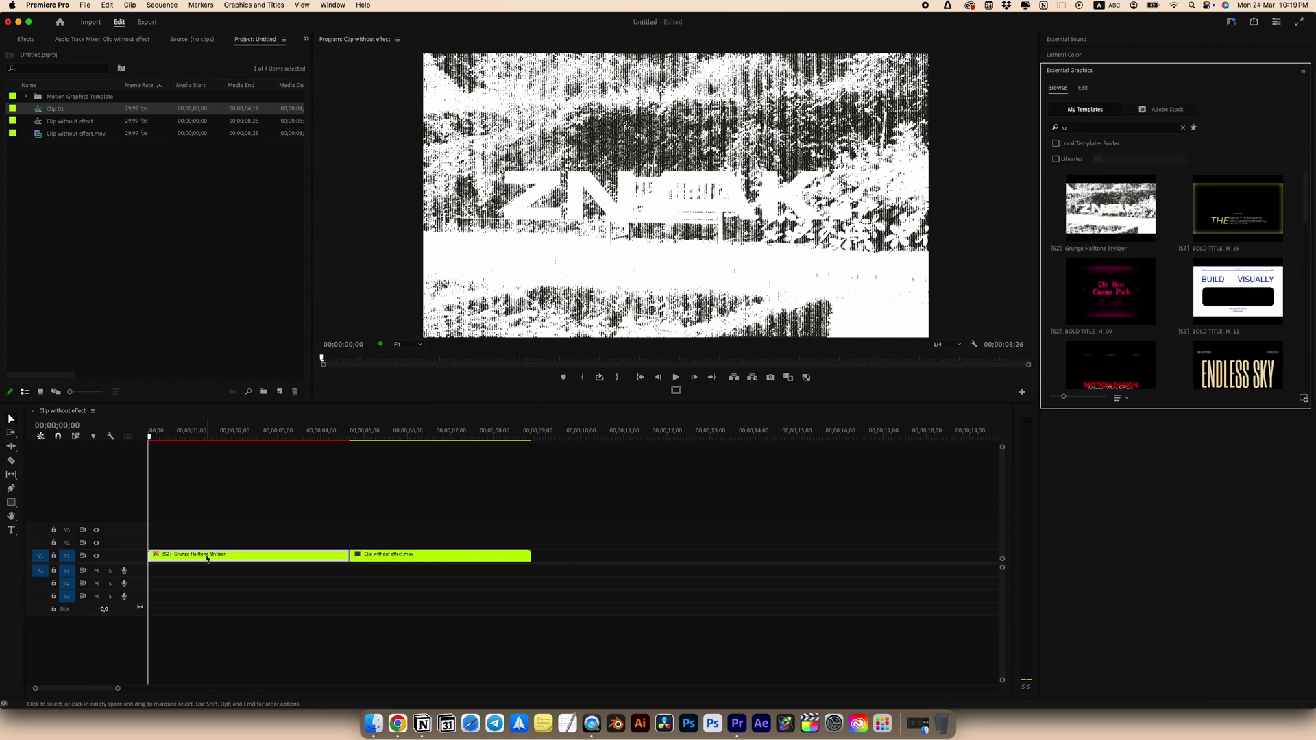
# - Drop Clip 01 from the Project panel onto the stylizer's FOOTAGE Replace It area
pyautogui.click(1084, 89)
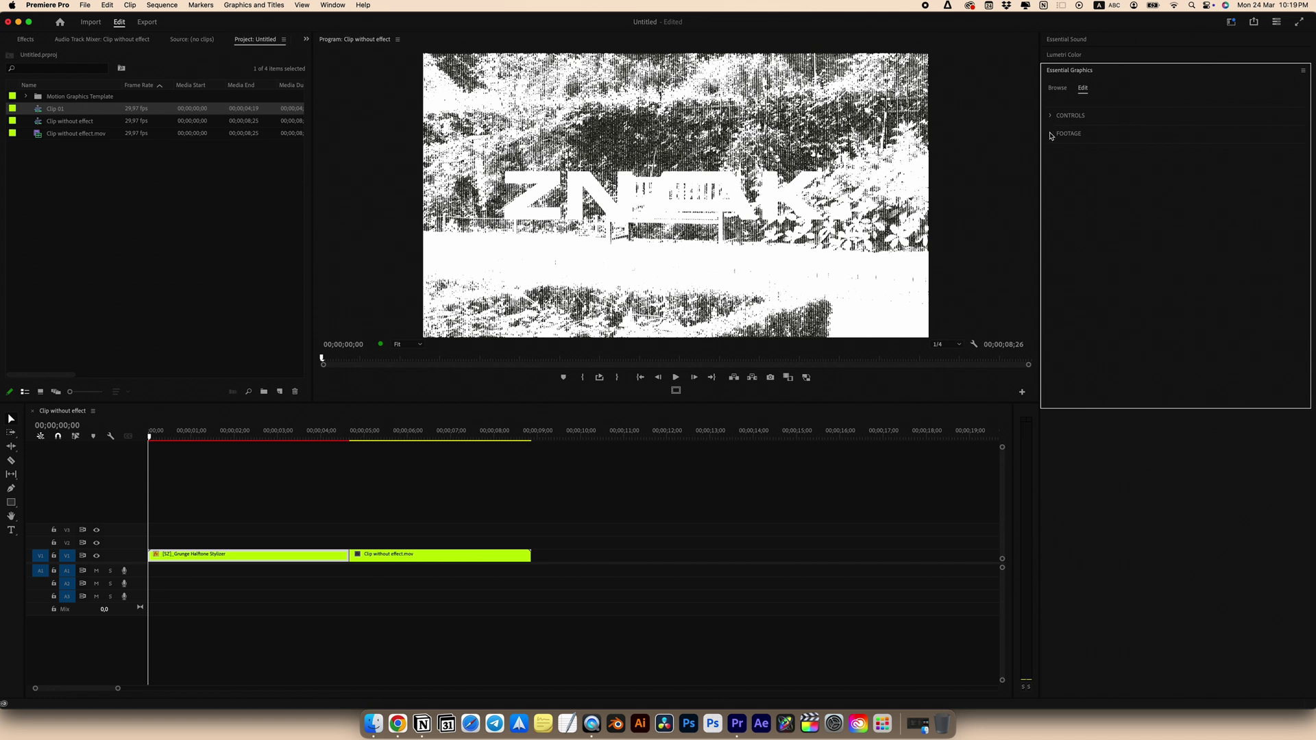
pyautogui.click(1051, 134)
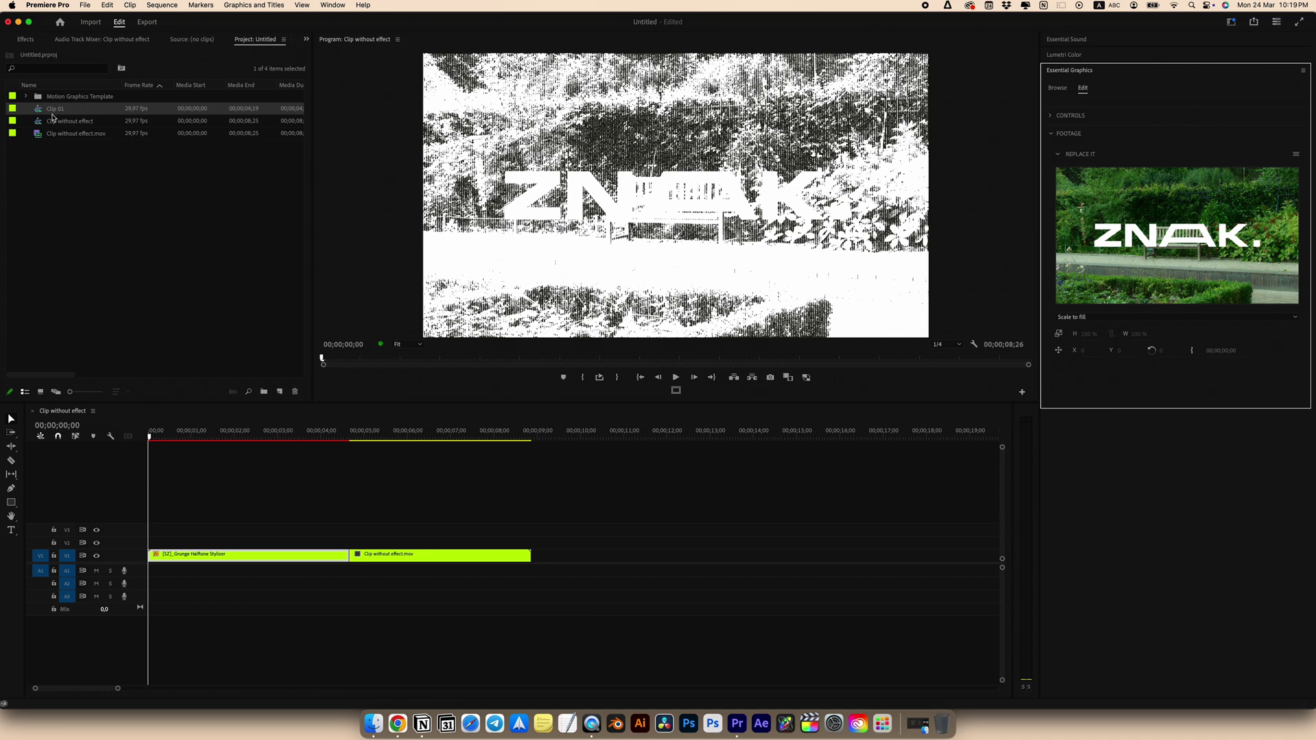
pyautogui.moveTo(53, 115); pyautogui.dragTo(1145, 244)
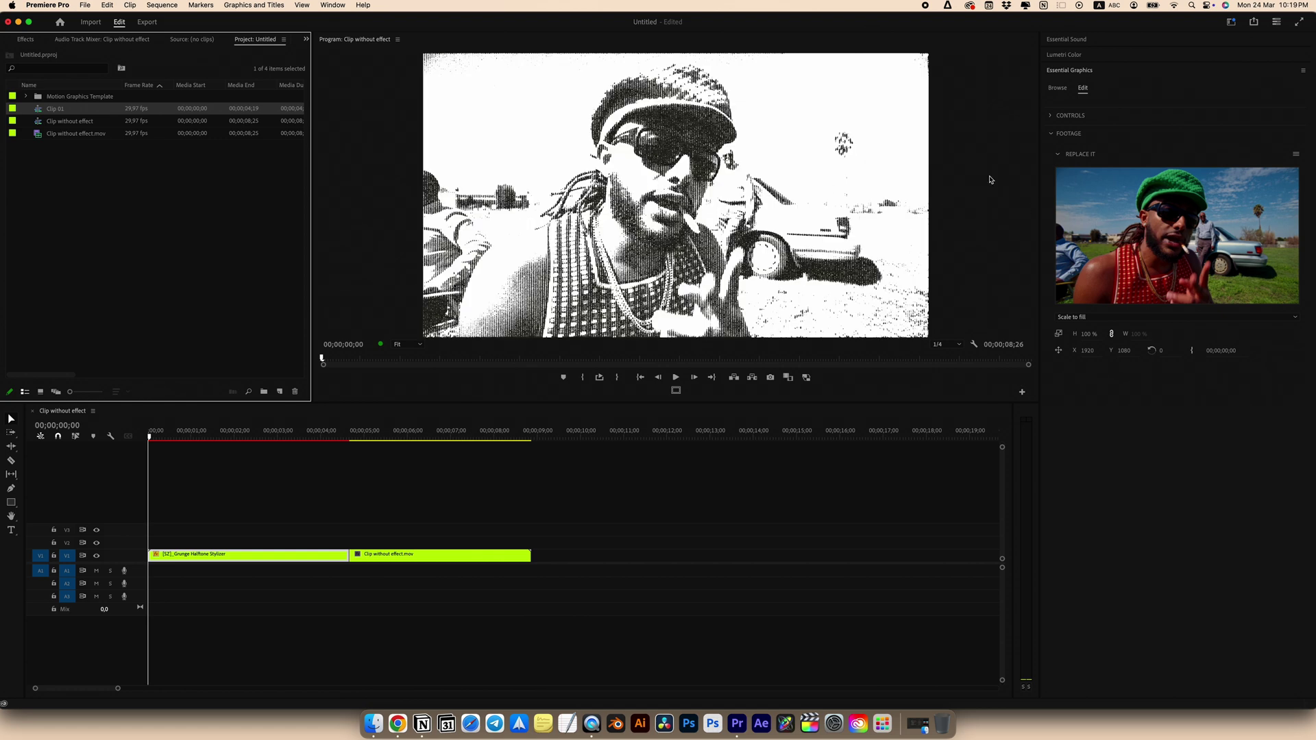
pyautogui.click(1057, 154)
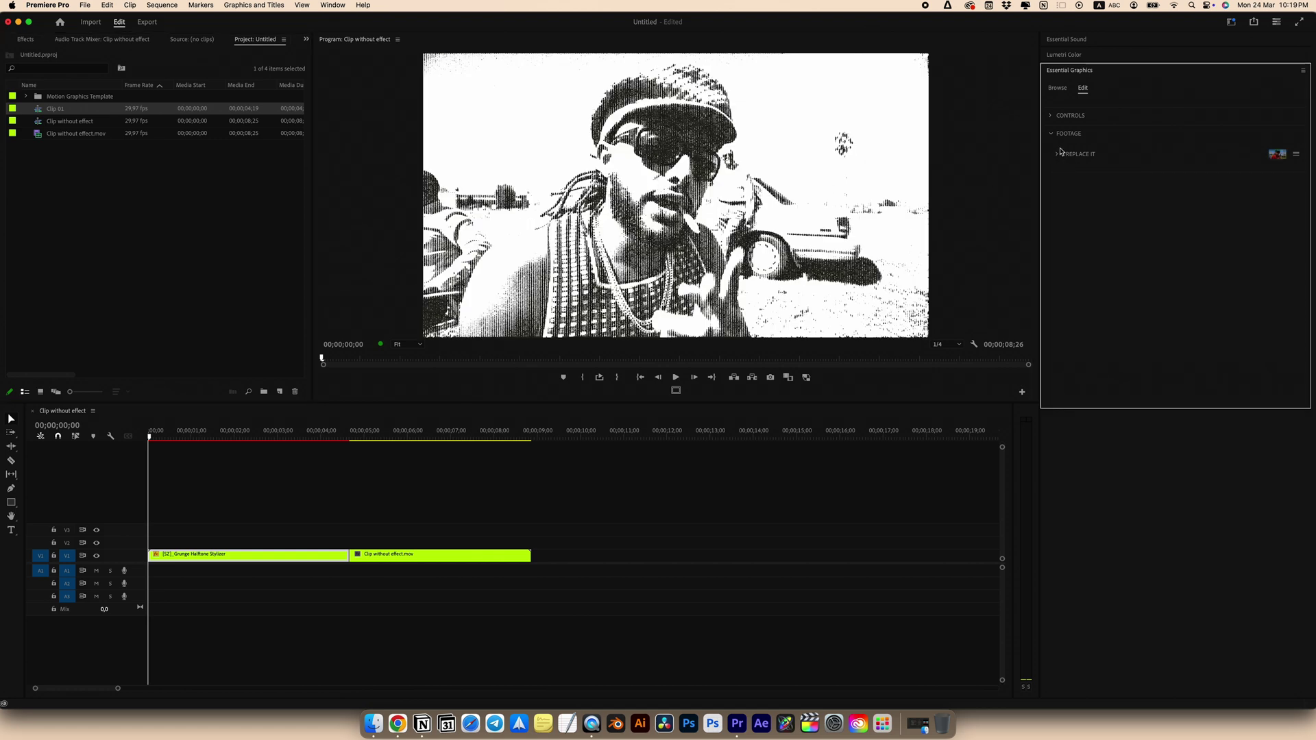
# - Try 1/2 playback resolution, revert to 1/4, and scrub the halftone preview
pyautogui.click(953, 344)
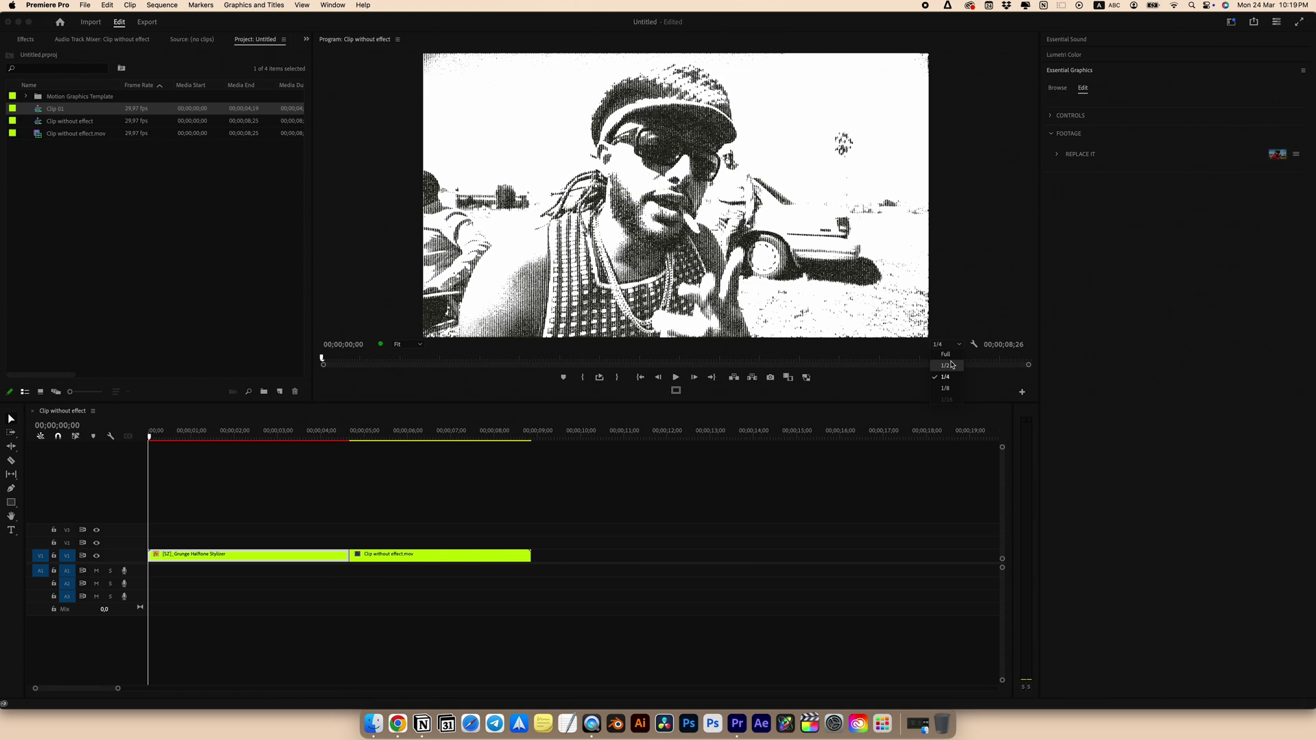
pyautogui.click(947, 383)
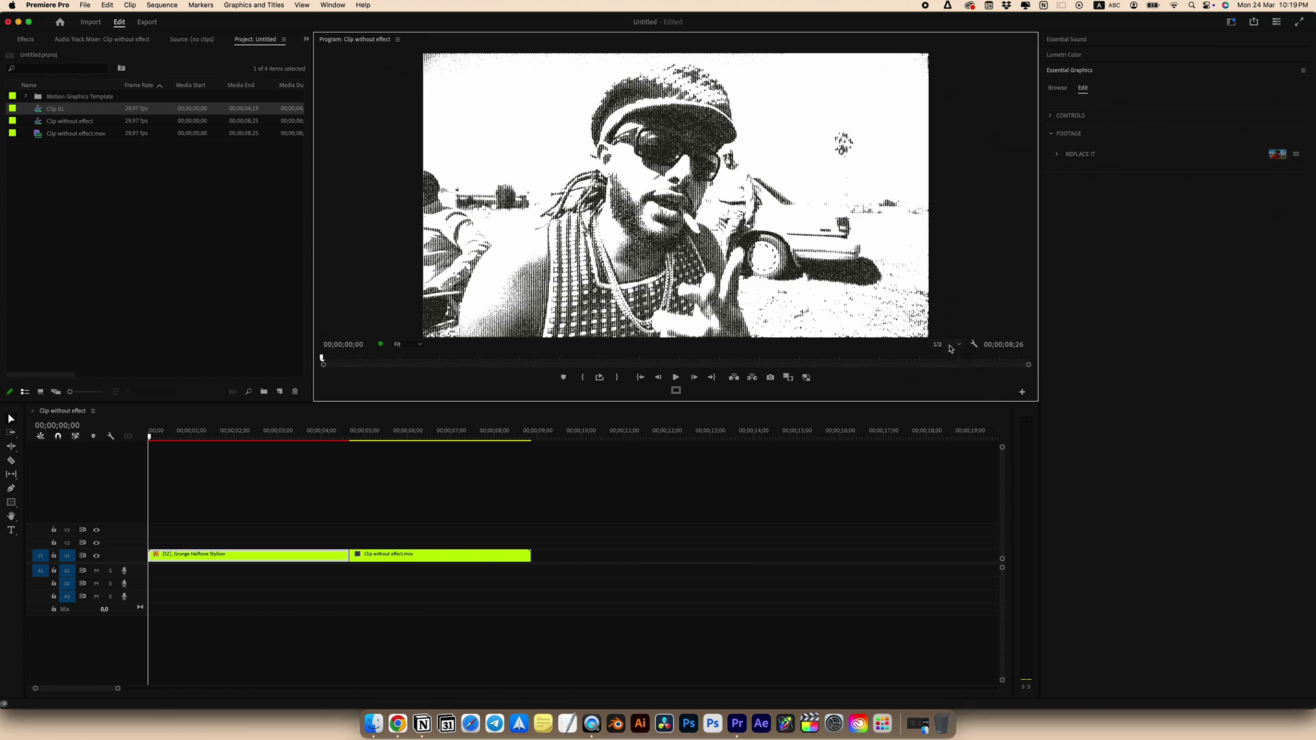
pyautogui.click(953, 344)
pyautogui.click(945, 377)
pyautogui.moveTo(152, 437); pyautogui.dragTo(218, 438)
# - Raise the stylizer's Brightness for color setting to 100
pyautogui.click(1051, 116)
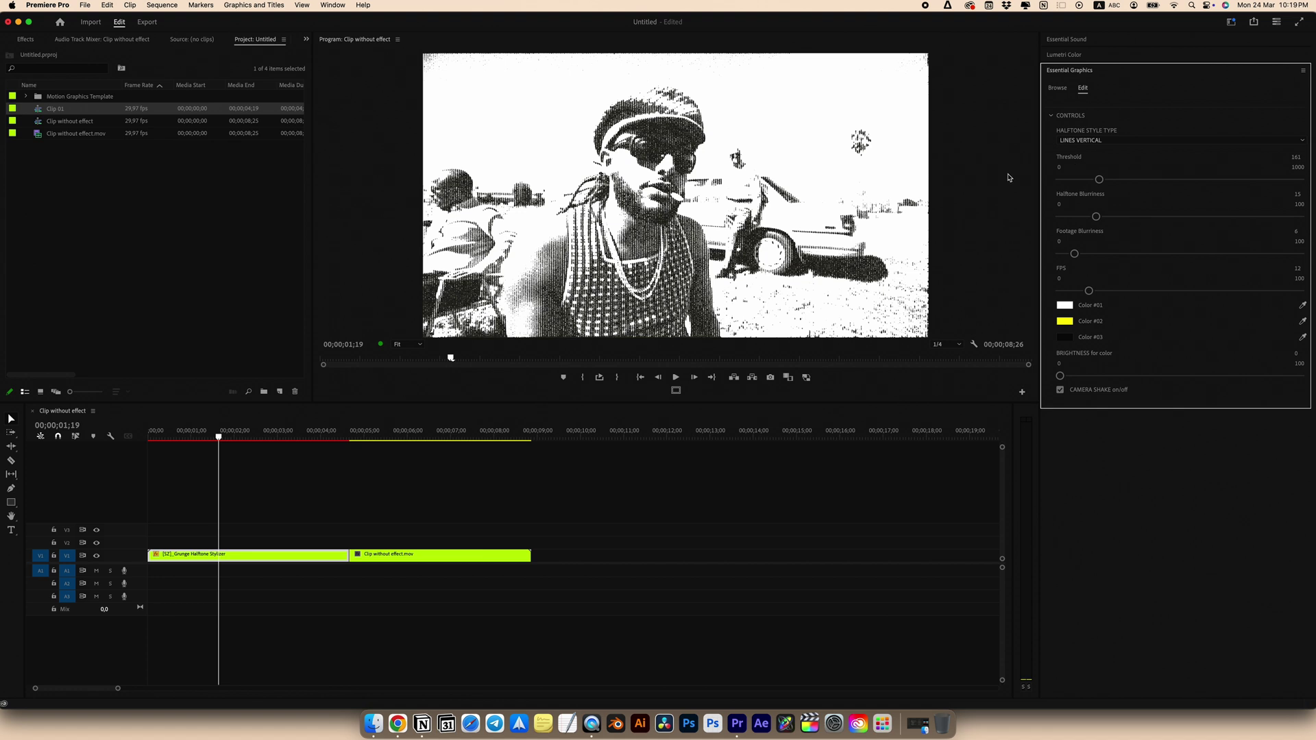
pyautogui.scroll(-3, 1058, 371)
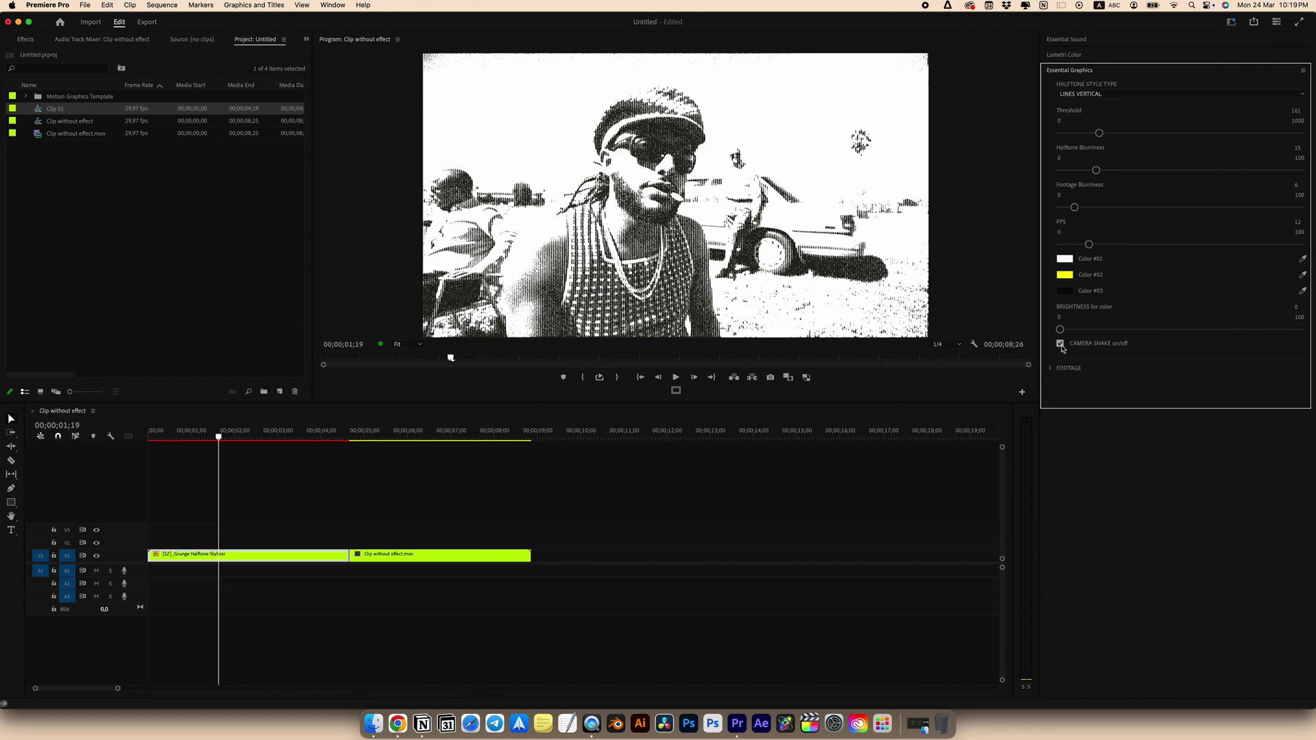
pyautogui.click(1058, 330)
pyautogui.scroll(3, 1062, 328)
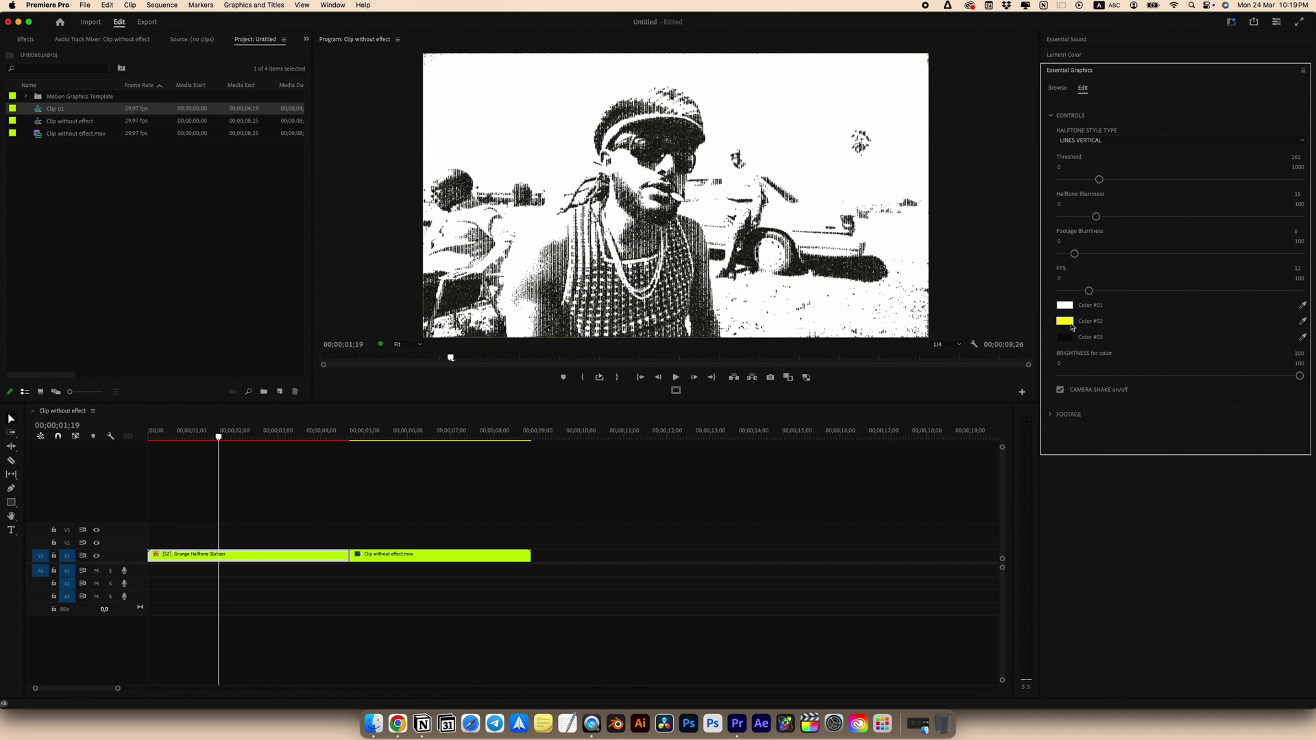
# - Try red for Color #02, then set it back to yellow
pyautogui.click(1064, 321)
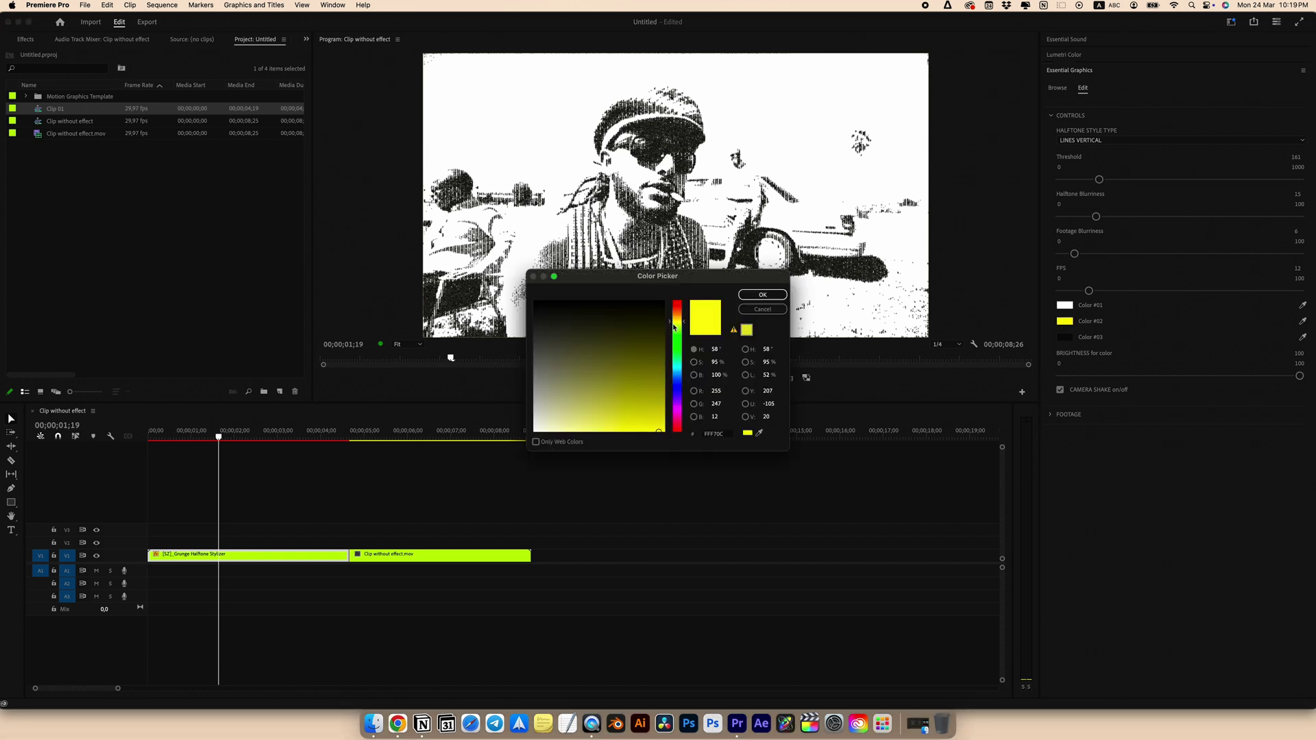
pyautogui.moveTo(674, 327); pyautogui.dragTo(680, 433)
pyautogui.click(763, 296)
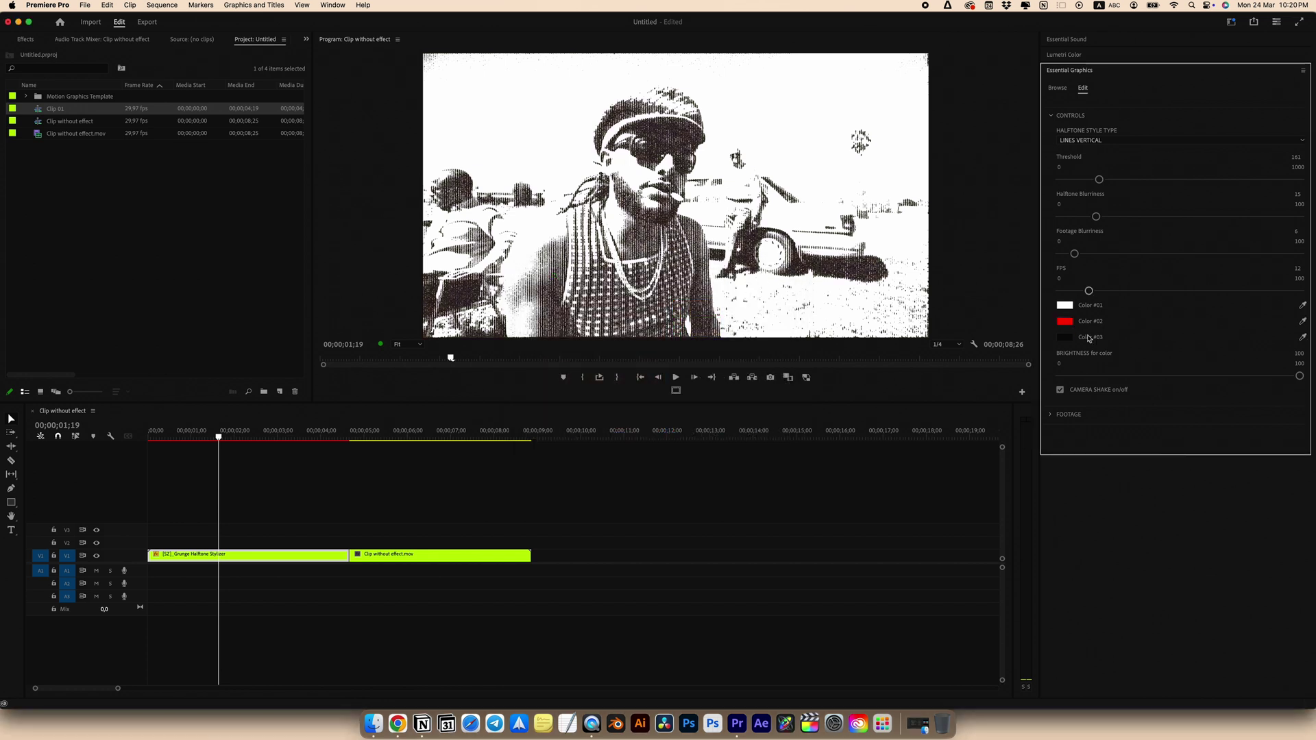
pyautogui.click(1065, 321)
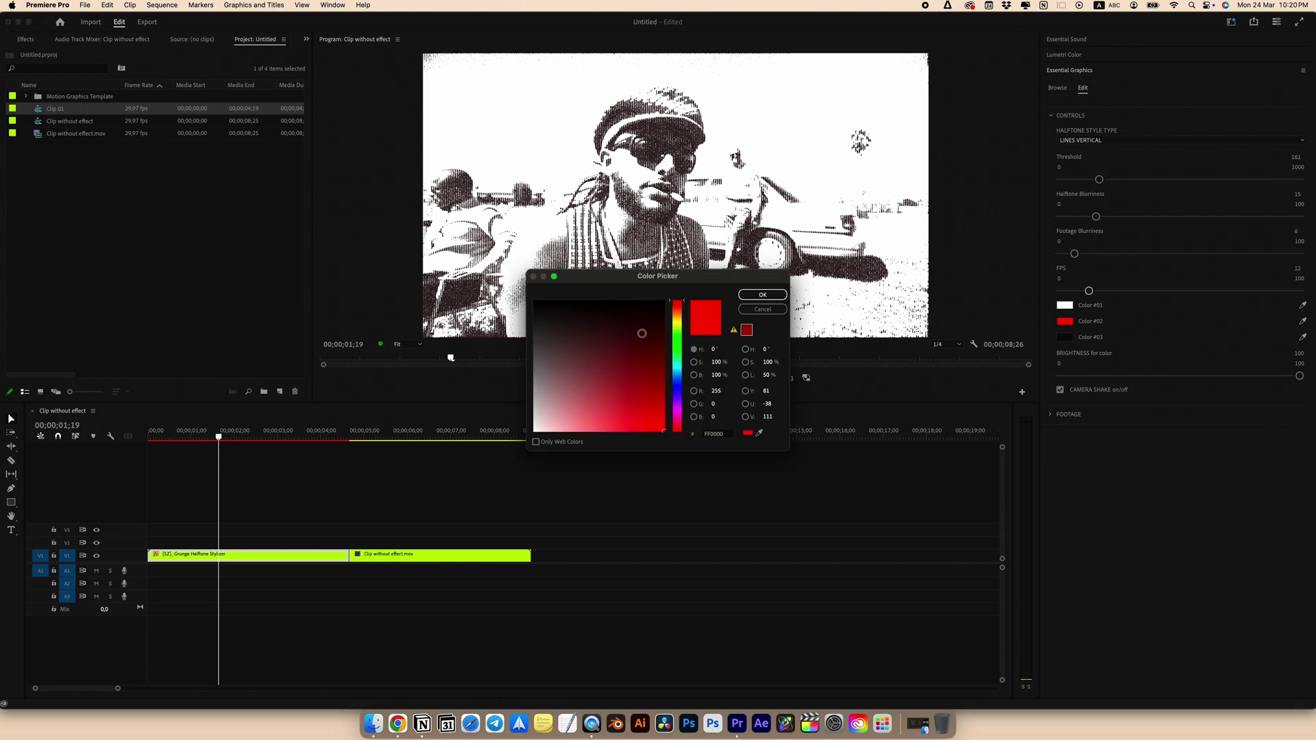
pyautogui.click(676, 320)
pyautogui.click(762, 295)
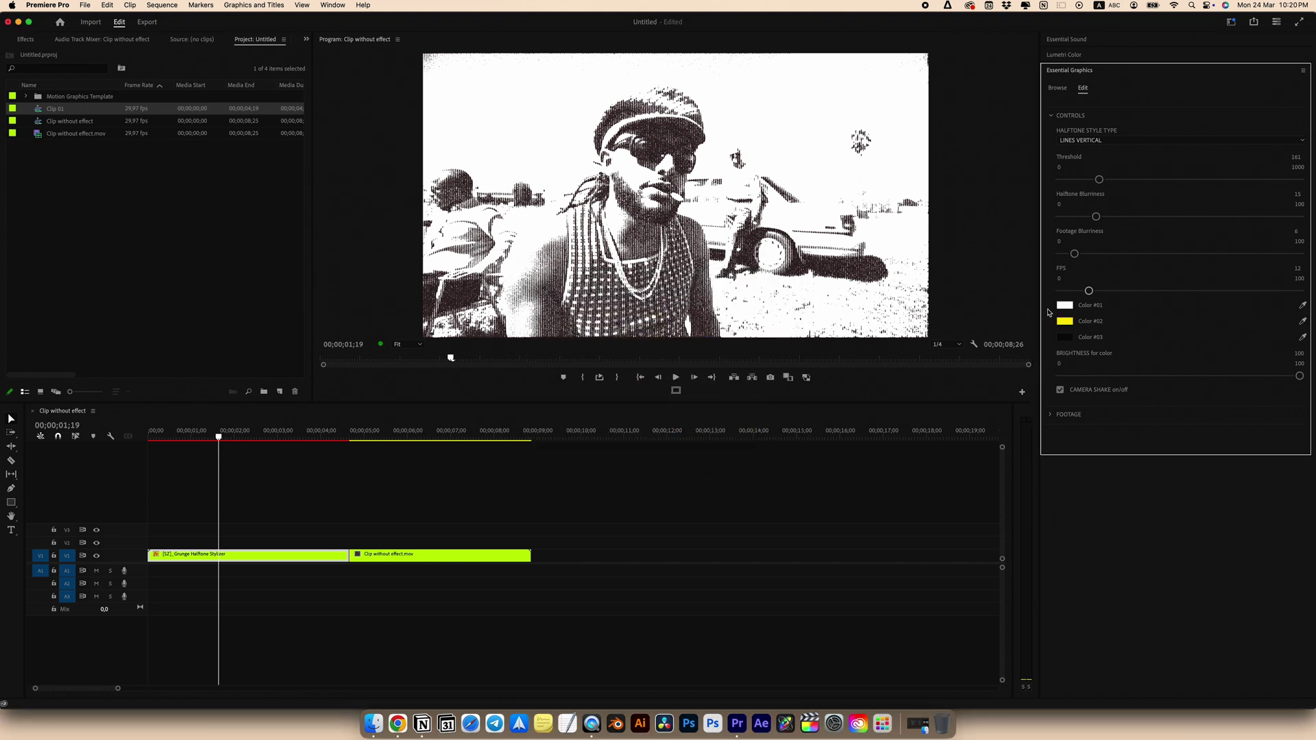
# - Try an FPS of 8, then set FPS back to 12
pyautogui.click(1297, 268)
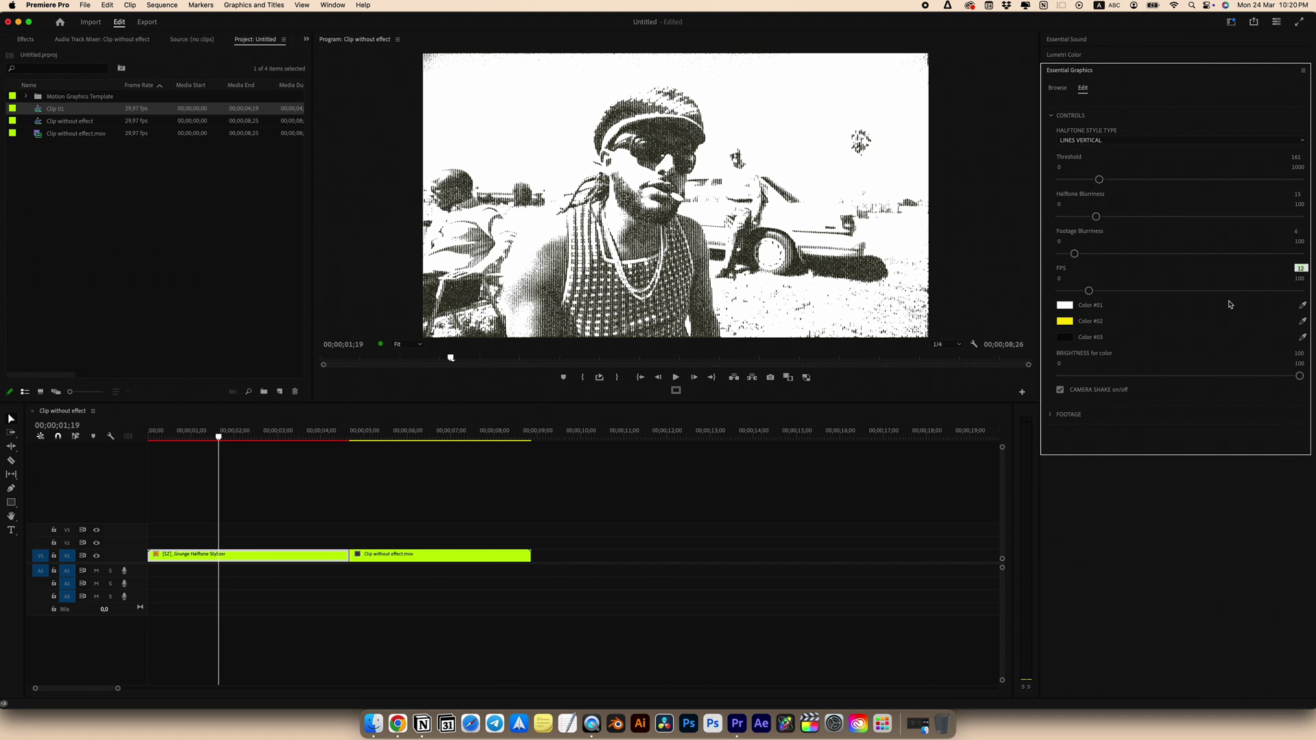
pyautogui.write('8')
pyautogui.press('Return')
pyautogui.click(1294, 273)
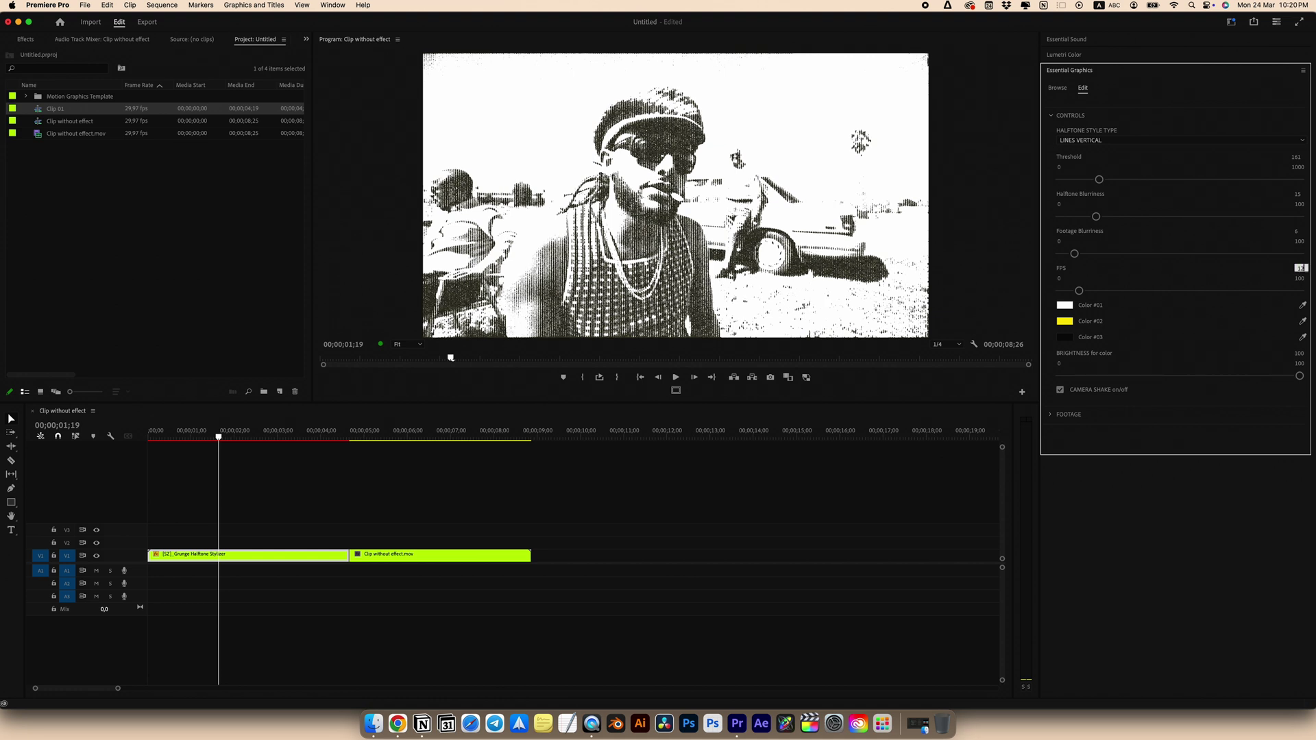
pyautogui.write('12')
pyautogui.press('Return')
pyautogui.click(1084, 144)
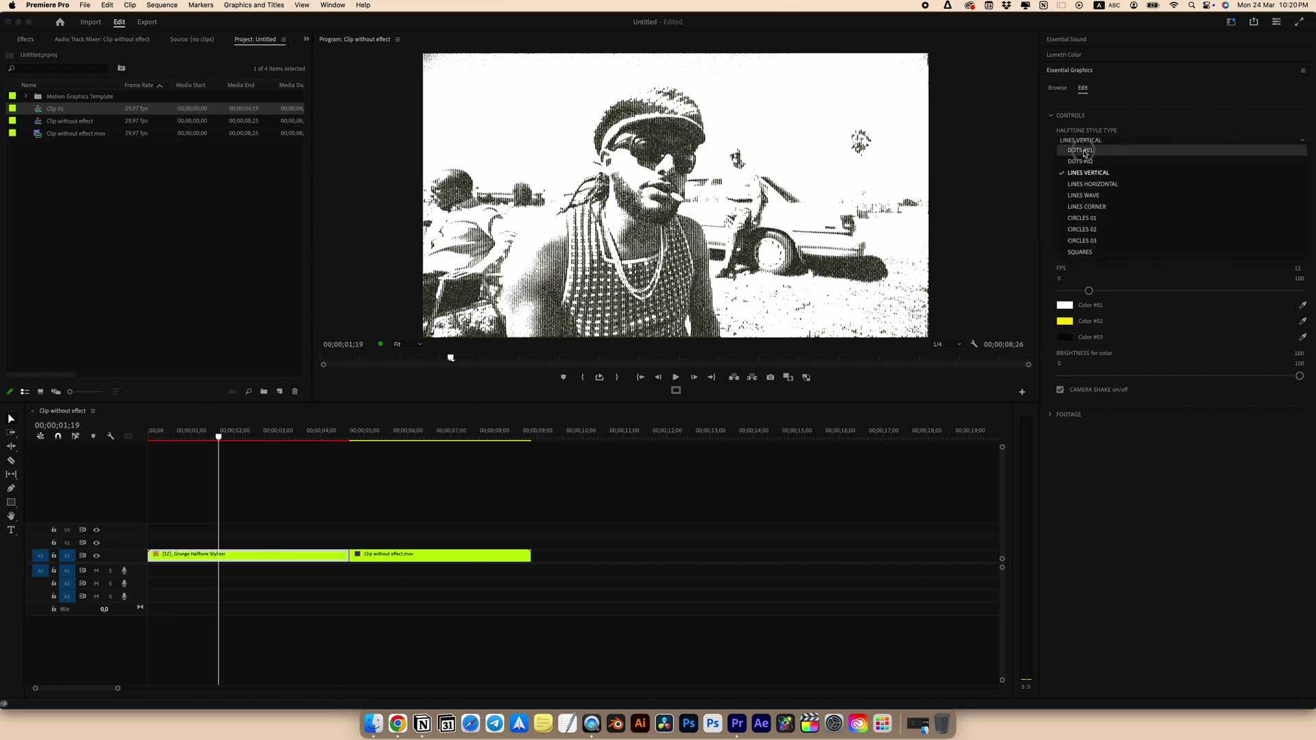
# - Switch the halftone style to DOTS #01 and zoom the Program monitor to 75%
pyautogui.click(1084, 150)
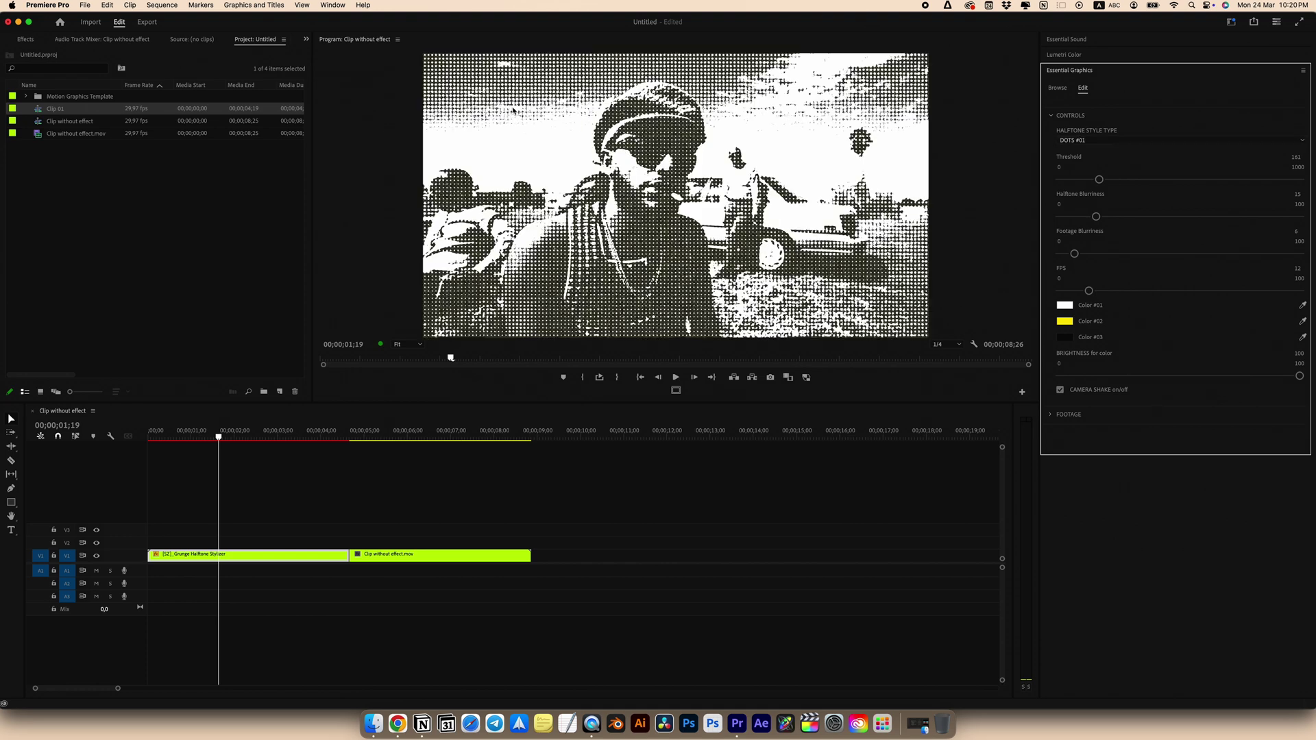
pyautogui.press('-')
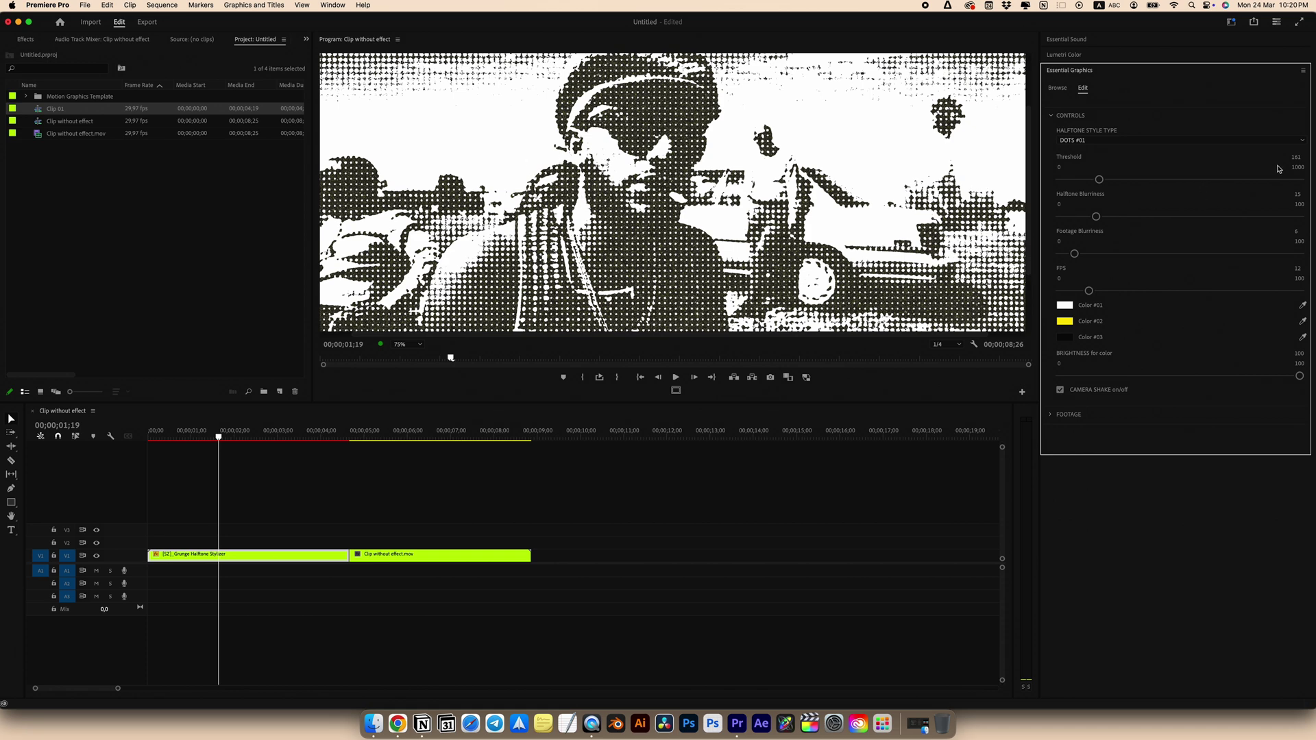
# - Set Threshold to 180, fit the monitor zoom, and set Halftone Blurriness to 20
pyautogui.click(1298, 157)
pyautogui.write('180')
pyautogui.press('Return')
pyautogui.click(405, 344)
pyautogui.click(407, 357)
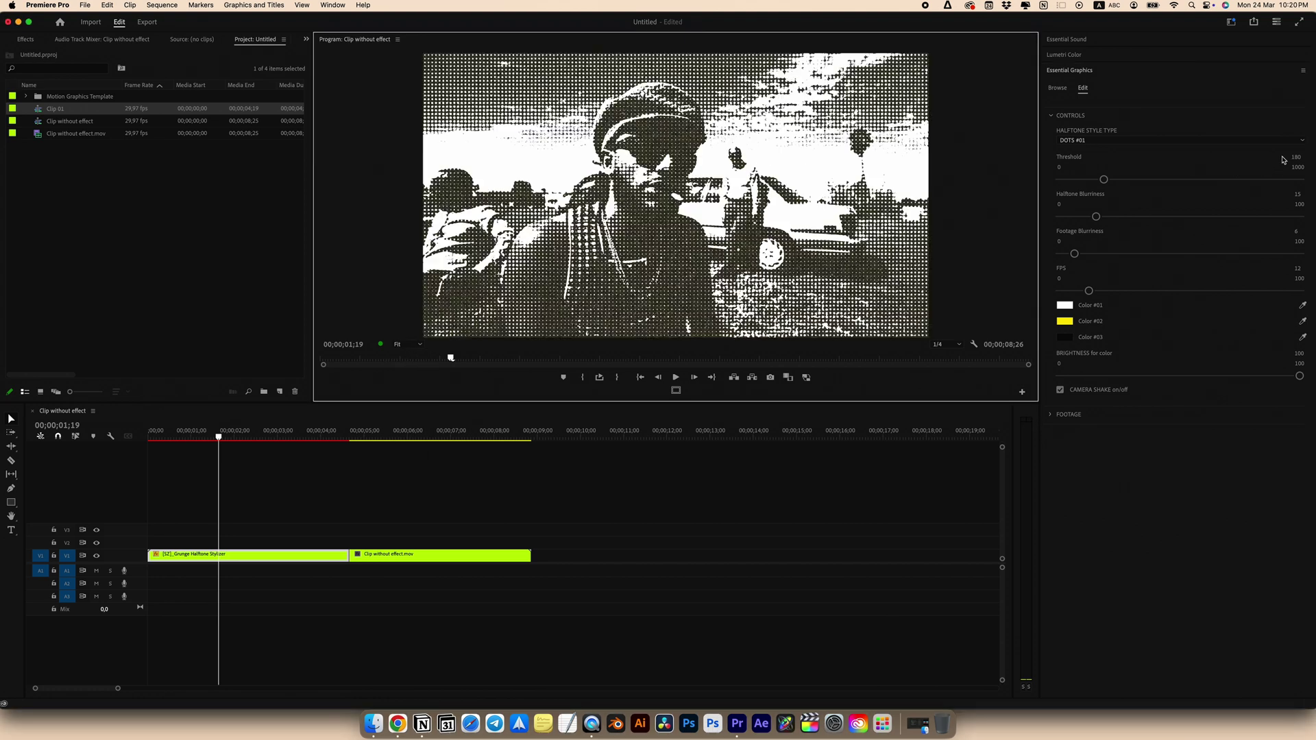
pyautogui.click(1297, 195)
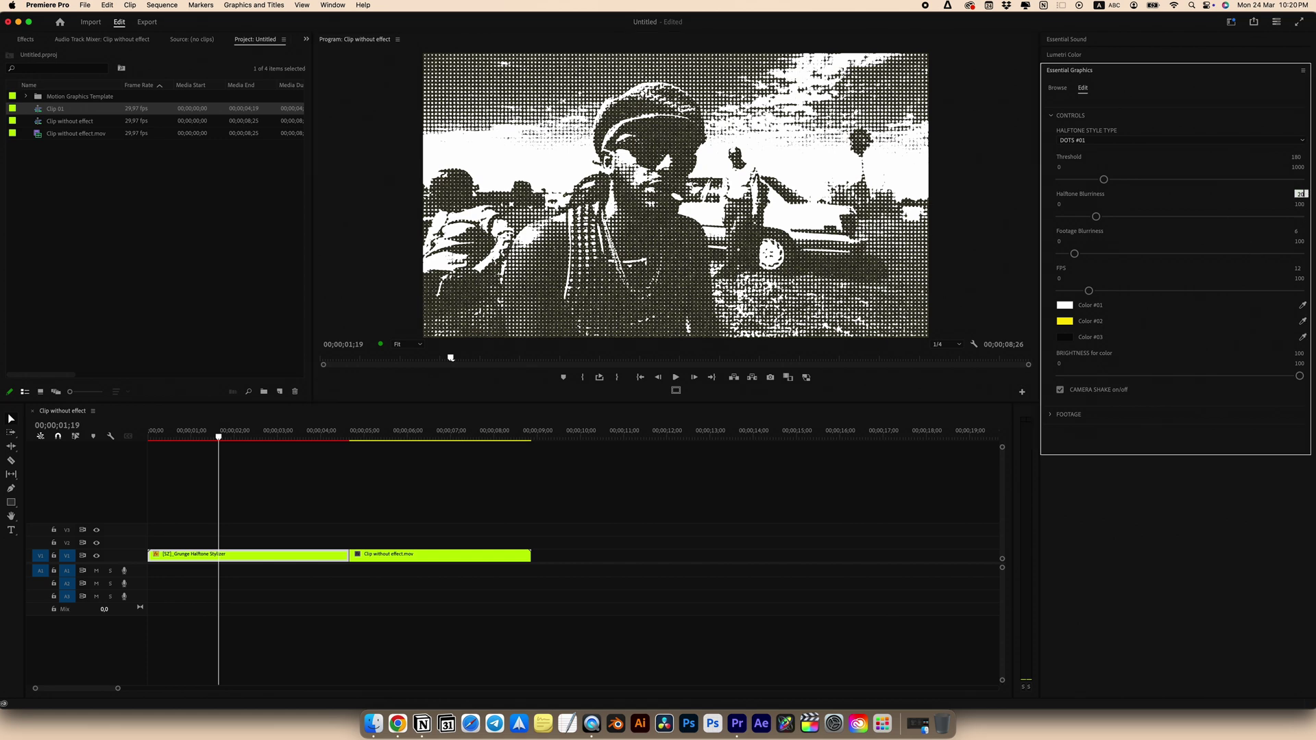
pyautogui.press('Return')
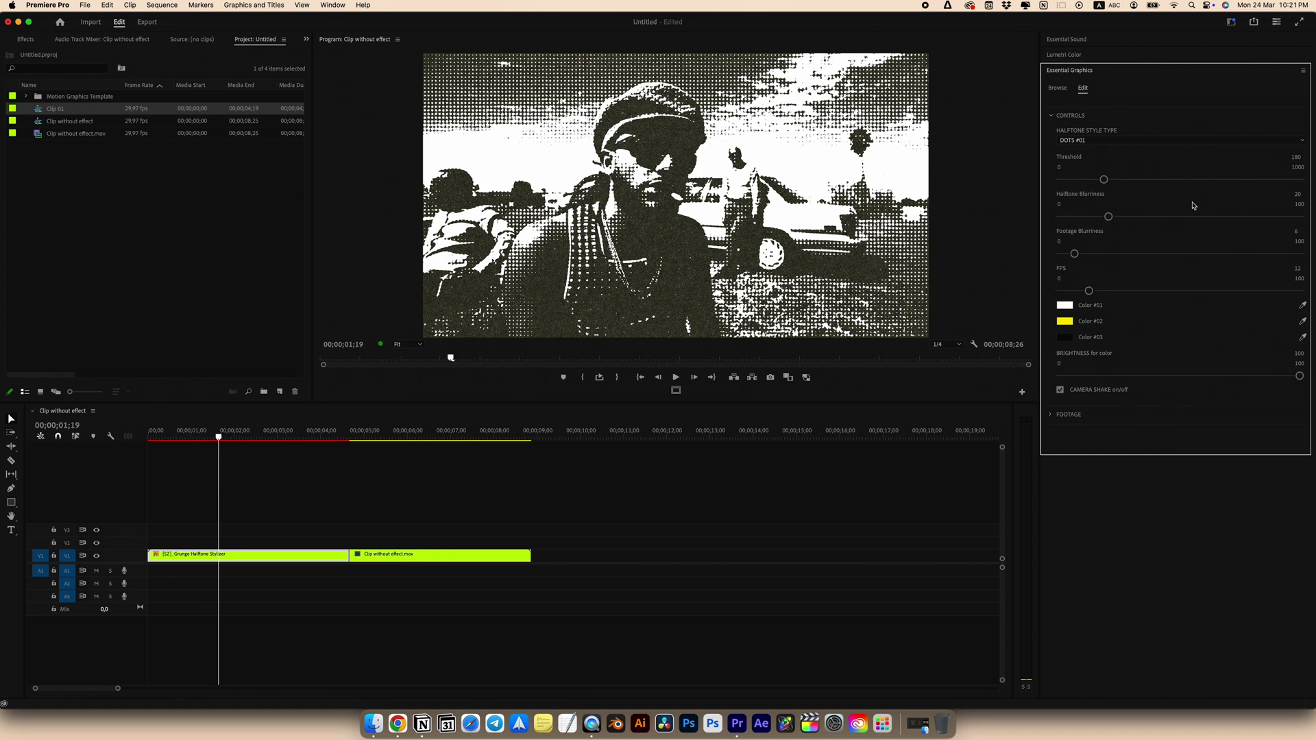
# - Settle Threshold at 175 and Footage Blurriness at 5 after trying 170 and 10
pyautogui.click(1296, 159)
pyautogui.write('170')
pyautogui.press('Return')
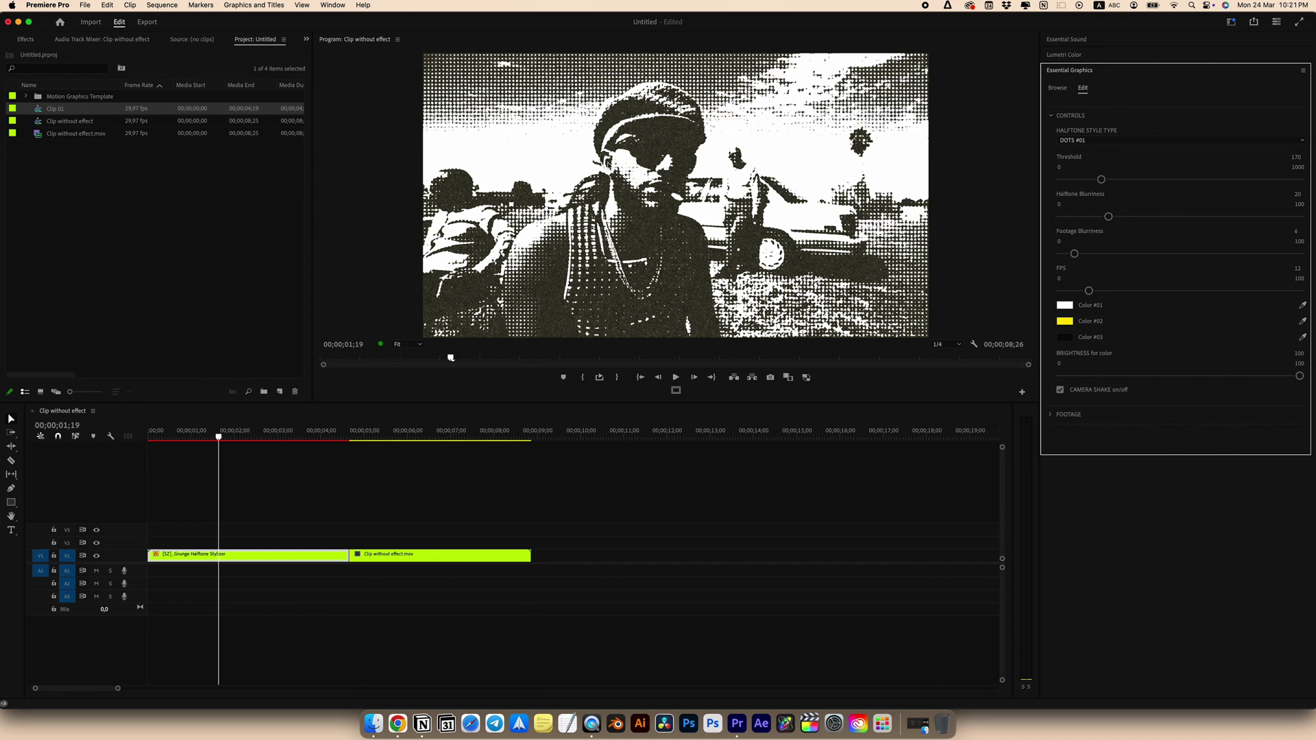
pyautogui.click(1296, 156)
pyautogui.write('175')
pyautogui.press('Tab')
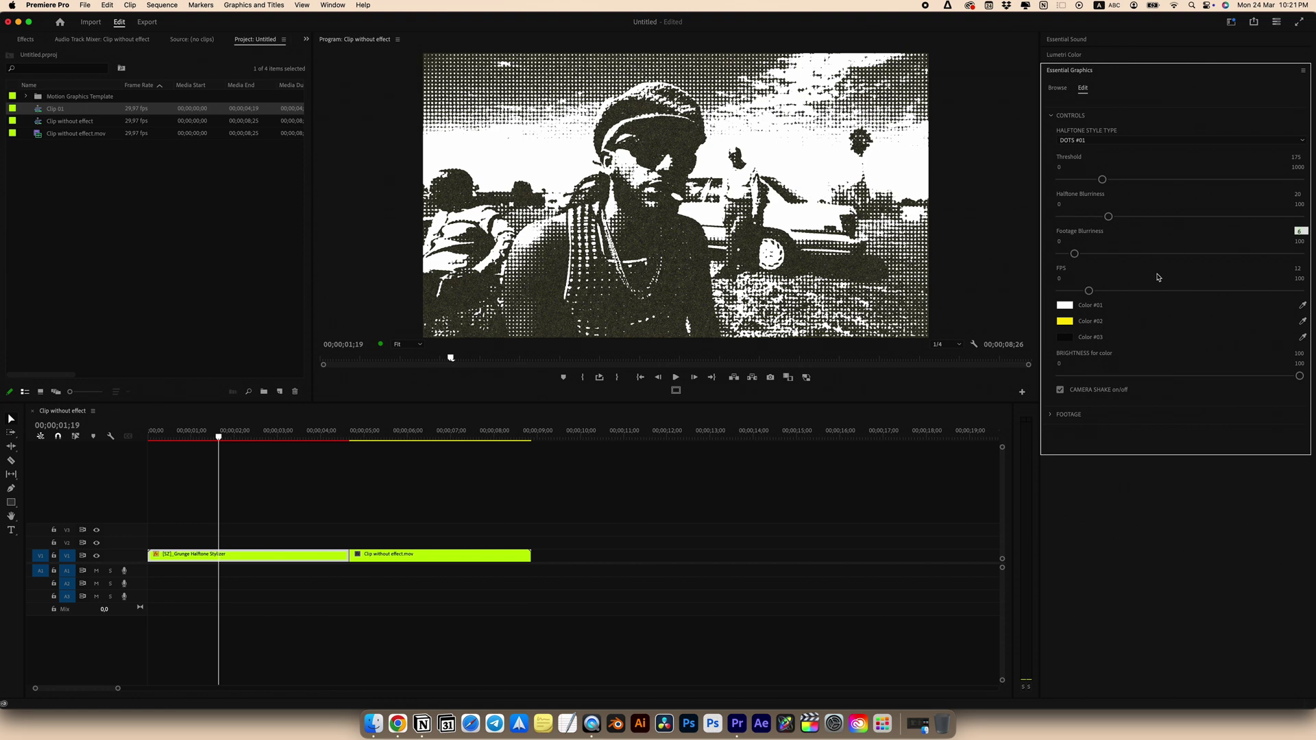
pyautogui.write('10')
pyautogui.press('Return')
pyautogui.click(1307, 233)
pyautogui.press('Return')
pyautogui.click(1096, 140)
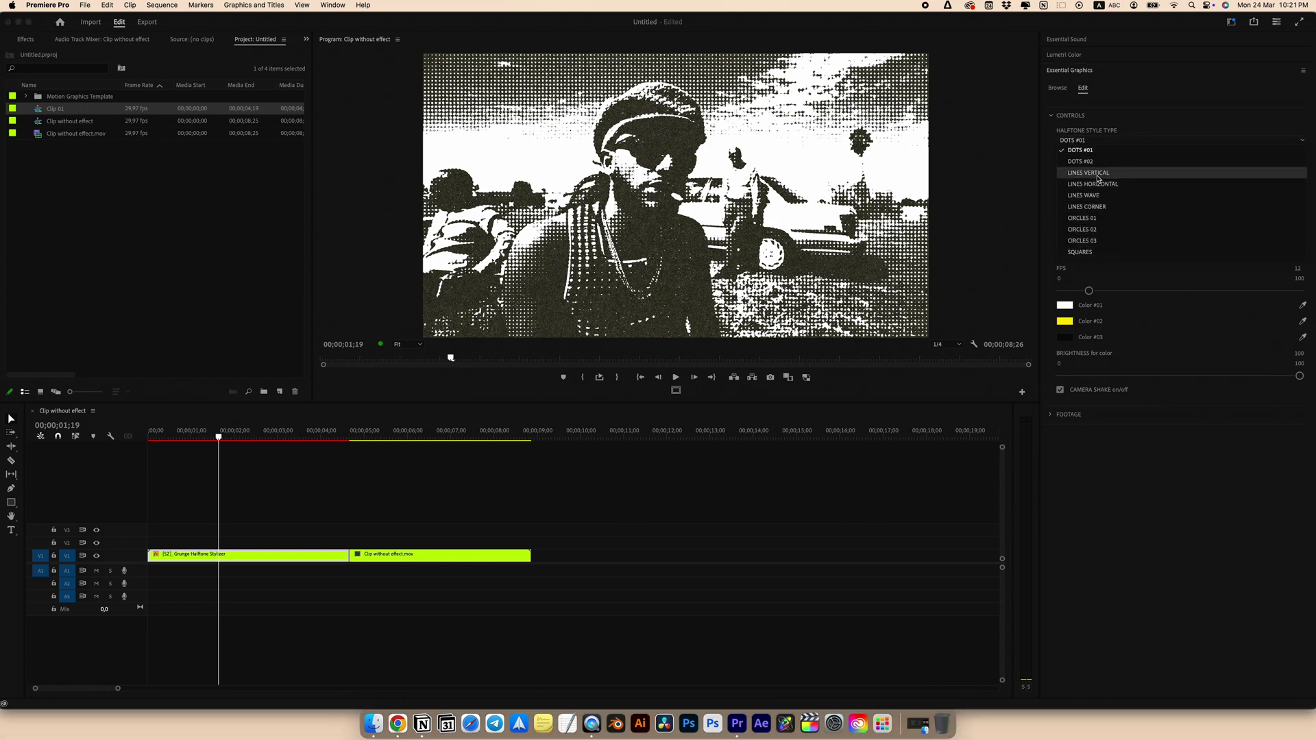
# - Switch the halftone style to DOTS #02 with a Threshold of 160
pyautogui.click(1095, 162)
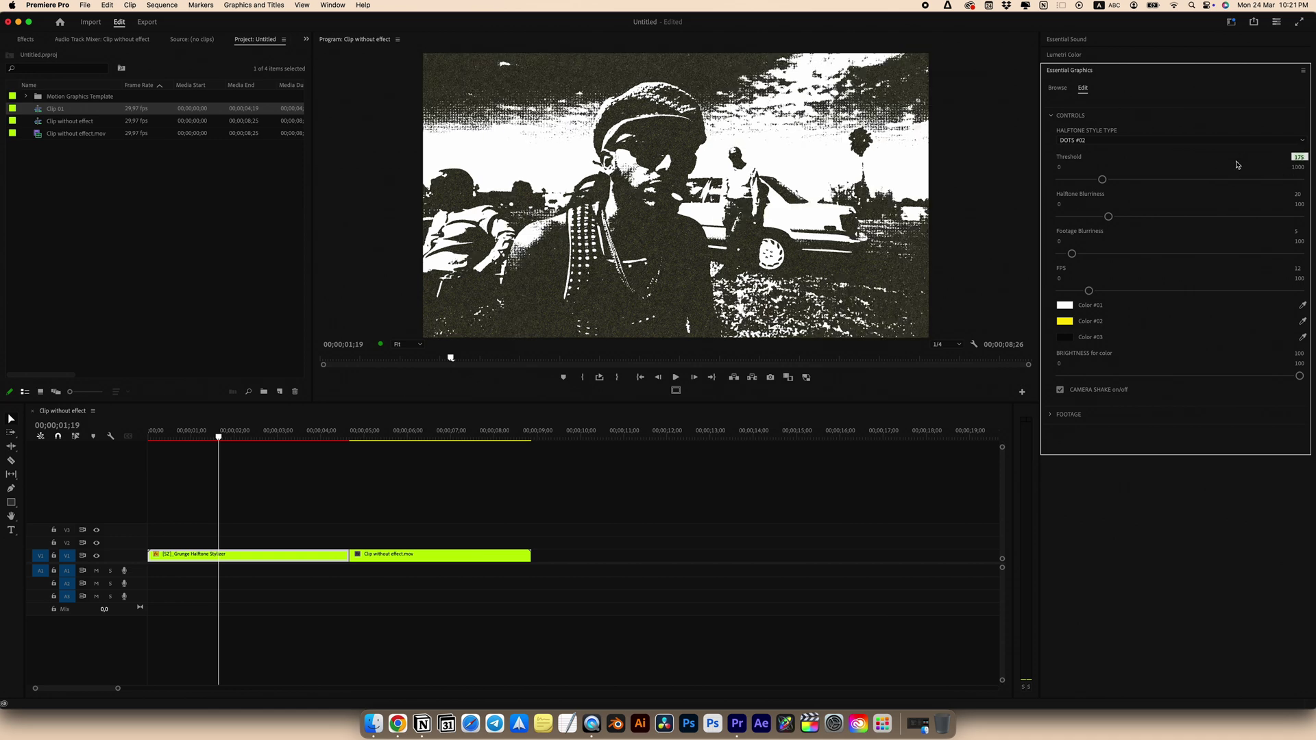
pyautogui.write('160')
pyautogui.press('Return')
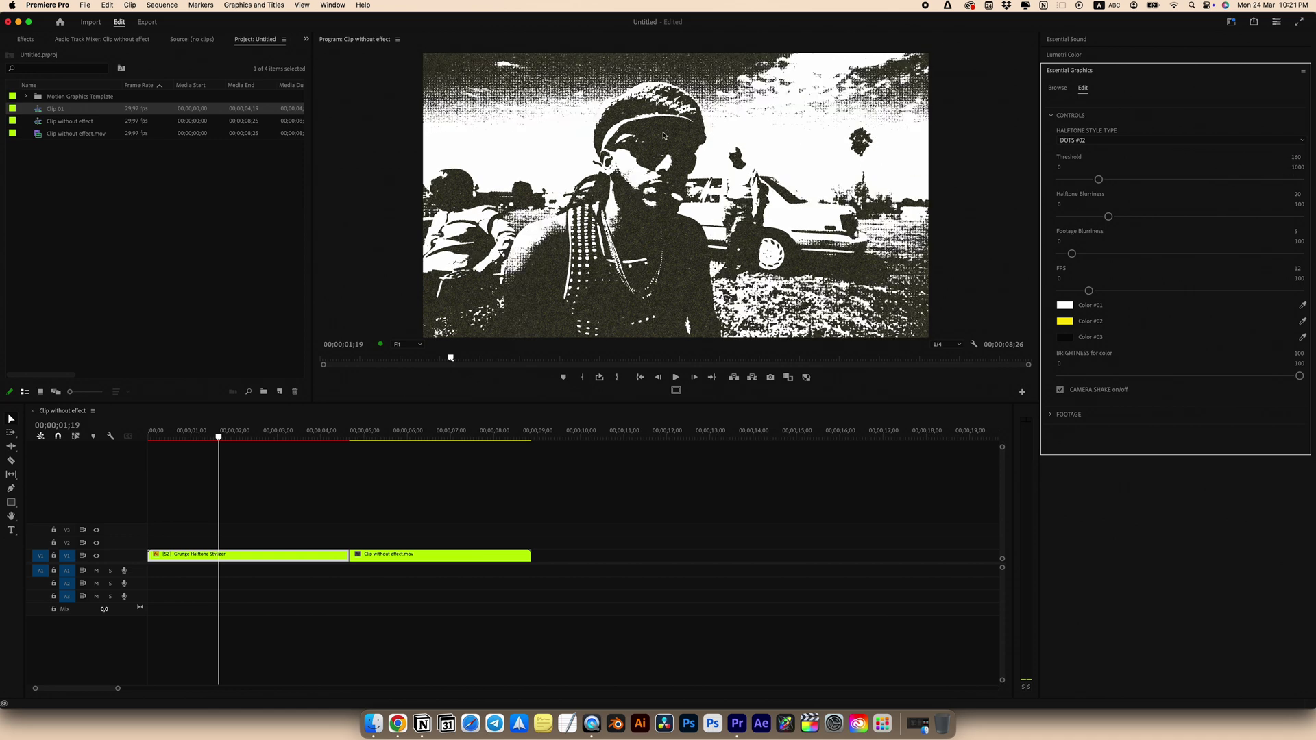
# - Mark the first clip as the In/Out range and render its preview
pyautogui.click(150, 432)
pyautogui.press('x')
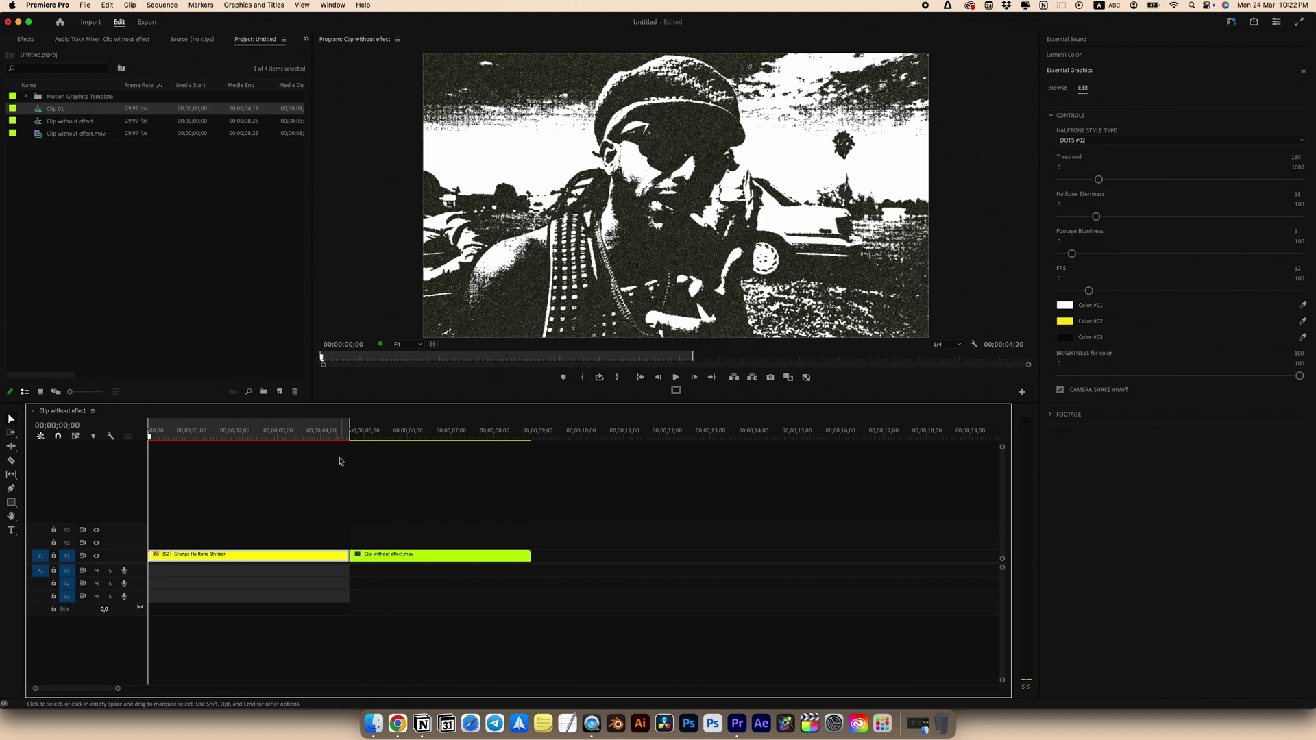
pyautogui.press('Return')
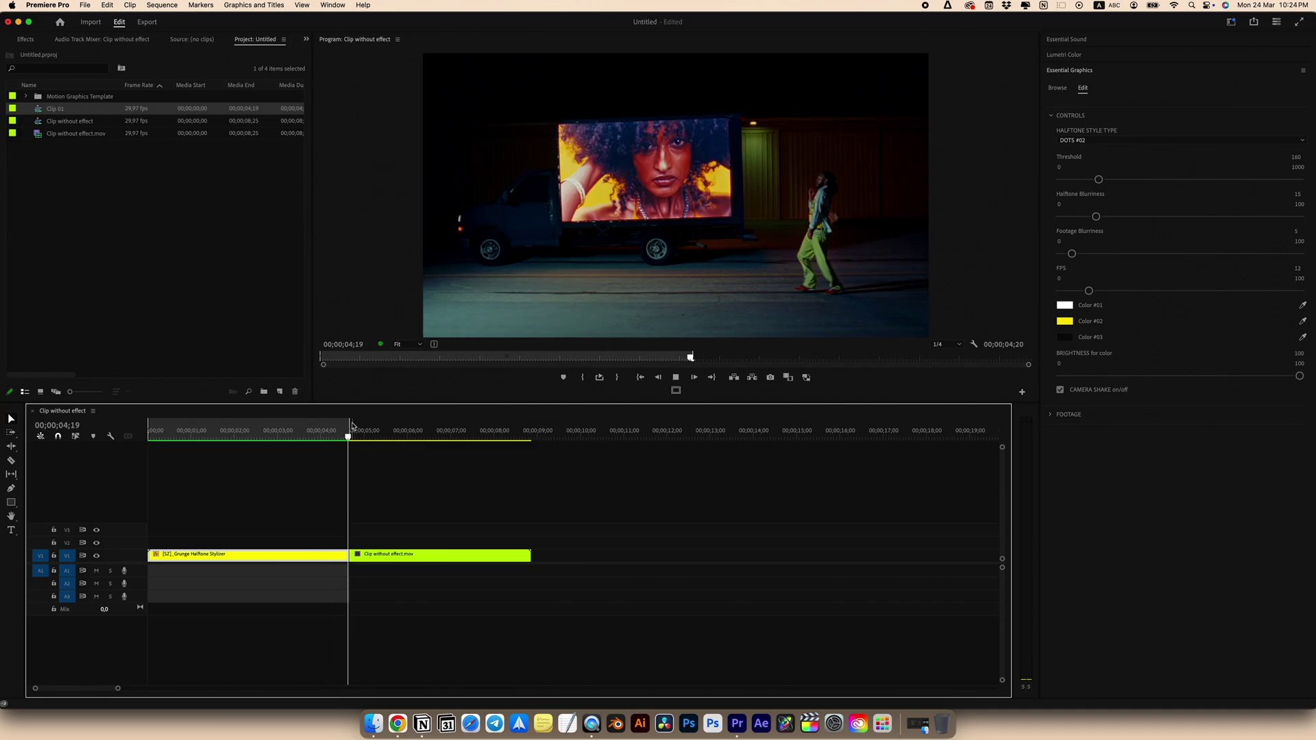
# - Clear the sequence's In and Out marks and set the Program Monitor zoom to 50%
pyautogui.rightClick(351, 428)
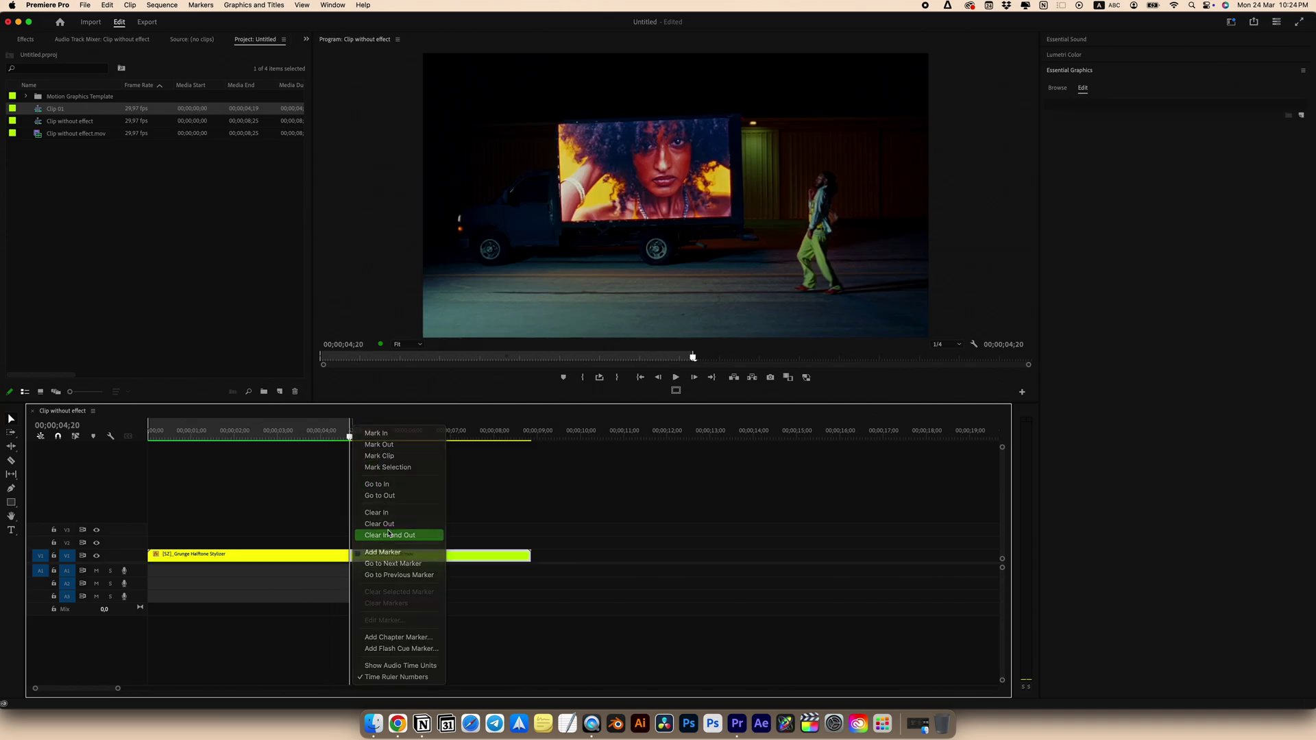
pyautogui.moveTo(693, 357); pyautogui.dragTo(480, 357)
pyautogui.click(407, 345)
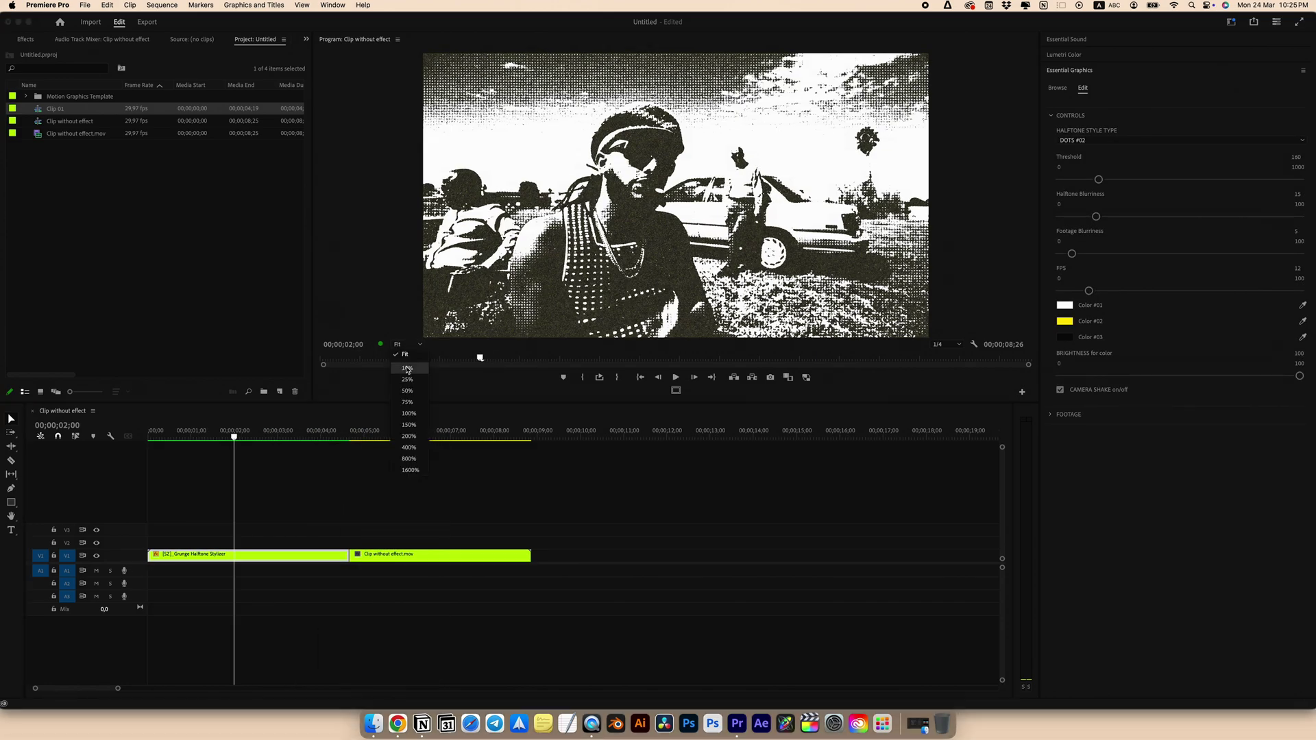
pyautogui.click(409, 391)
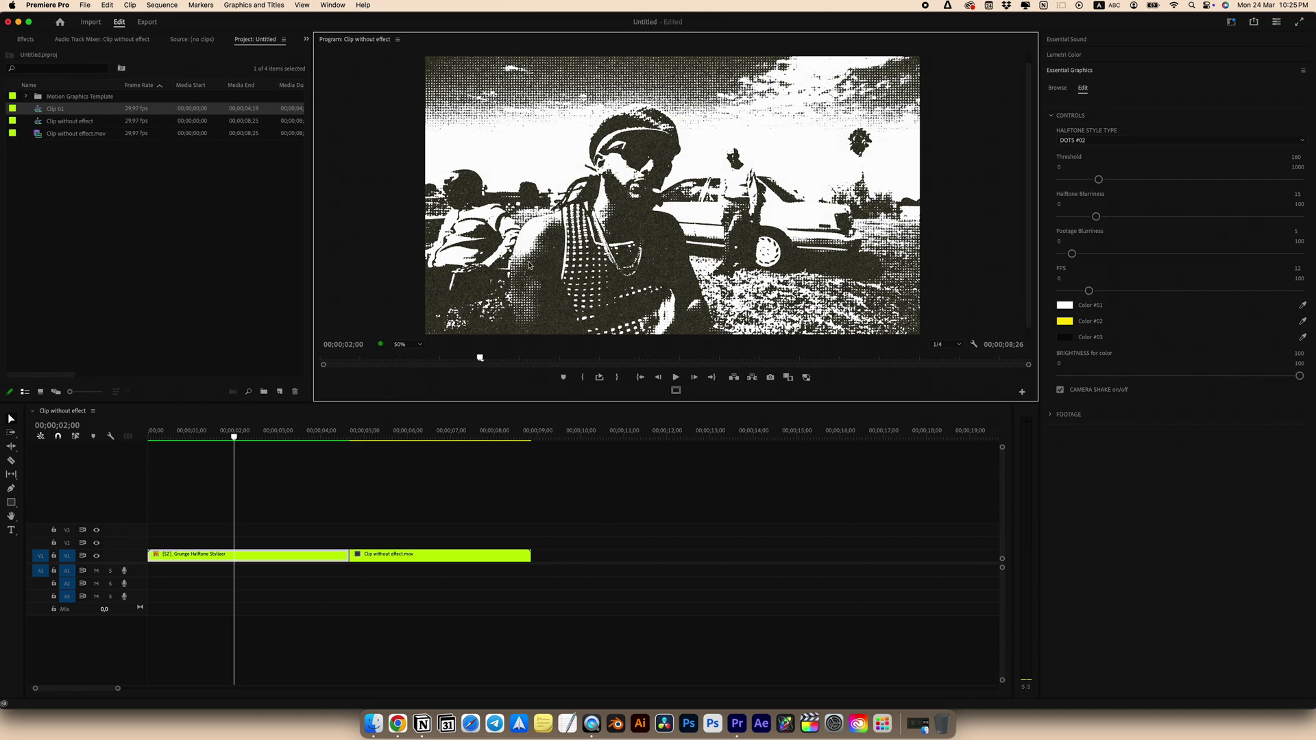
# - Play the sequence from the start, then stop and scrub back through the dot-halftone clip
pyautogui.scroll(3, 545, 243)
pyautogui.moveTo(234, 433); pyautogui.dragTo(141, 434)
pyautogui.press('space')
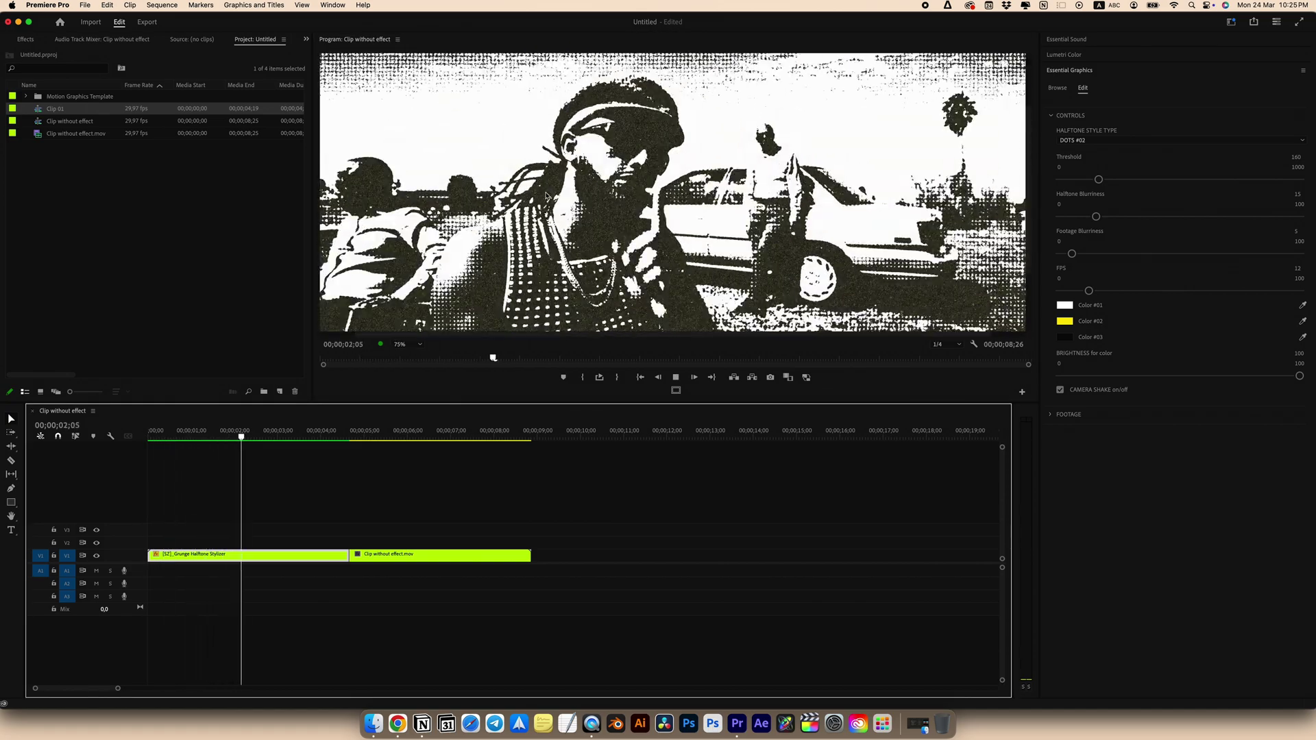
pyautogui.scroll(-2, 672, 192)
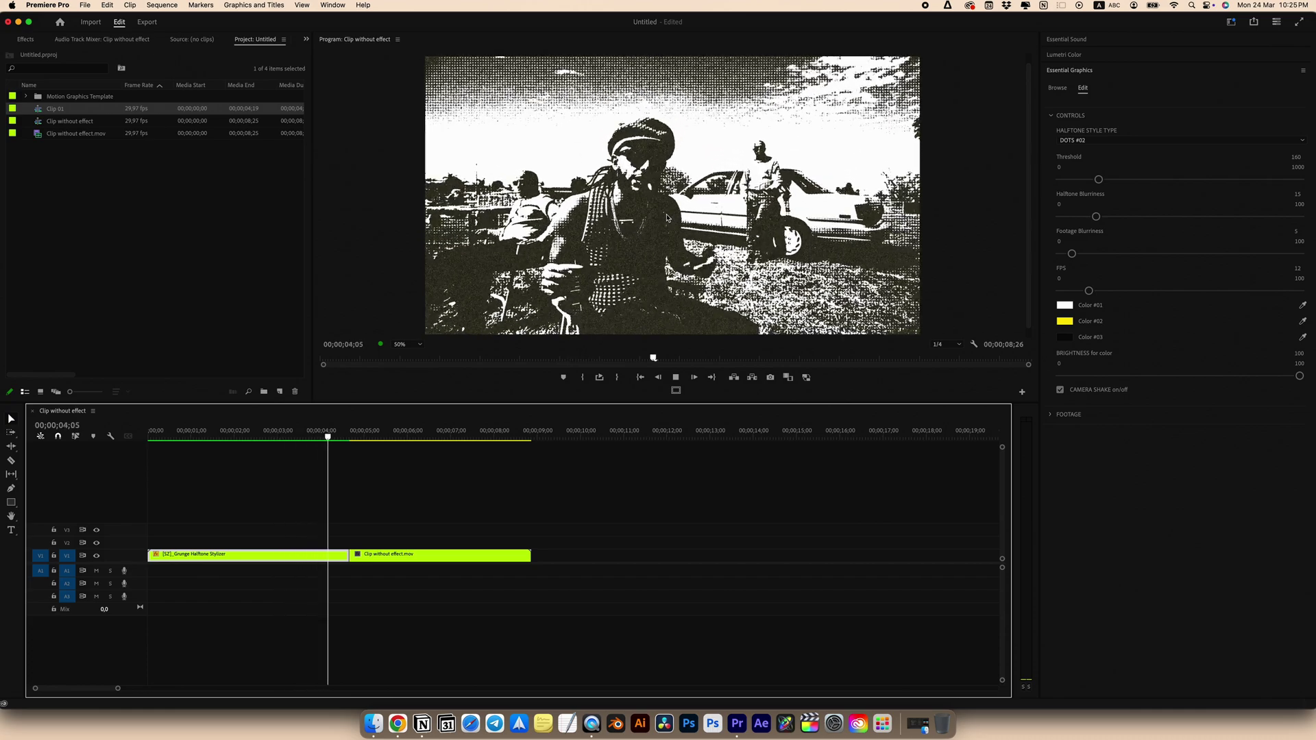
pyautogui.click(369, 430)
pyautogui.moveTo(369, 430)
pyautogui.mouseDown()
pyautogui.moveTo(306, 434)
pyautogui.moveTo(362, 433)
pyautogui.mouseUp()
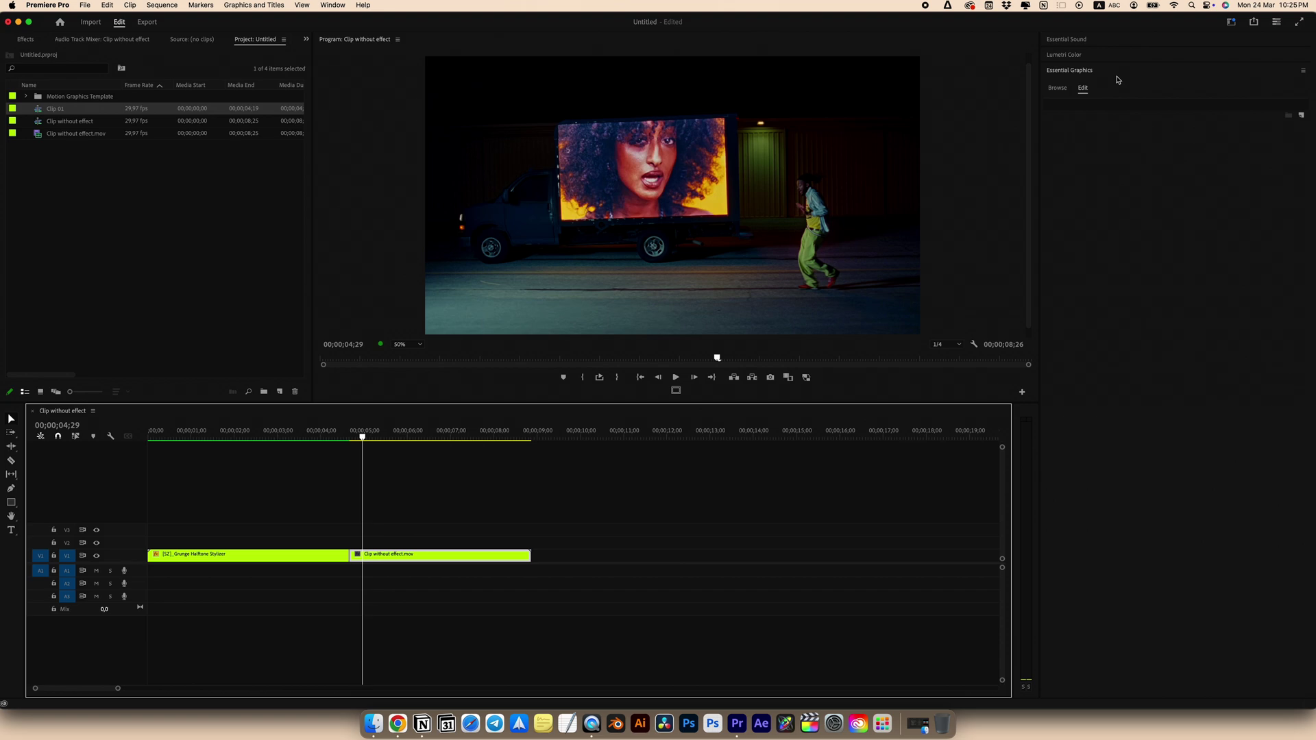
pyautogui.click(1054, 89)
# - Nest the plain second clip as 'Clip 02' and move the Grunge Halftone Stylizer down onto V1 over it
pyautogui.moveTo(1098, 205); pyautogui.dragTo(357, 545)
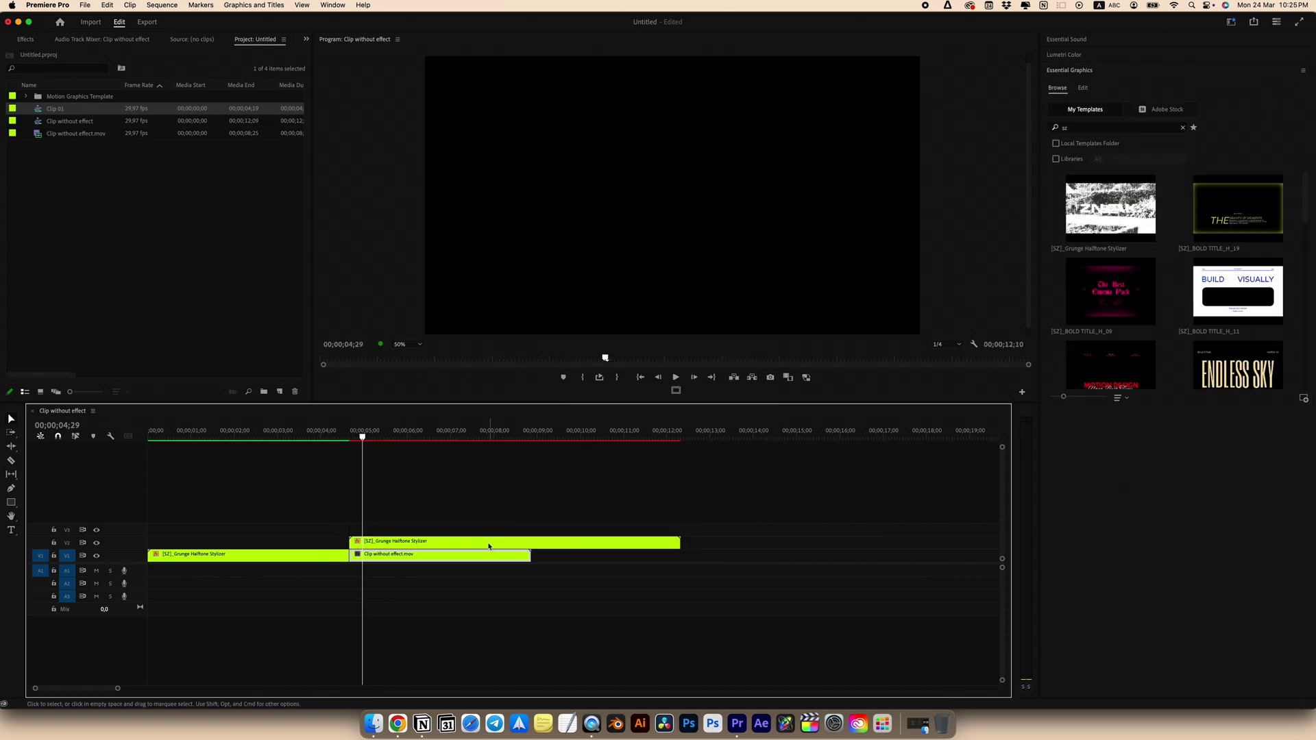
pyautogui.press('Delete')
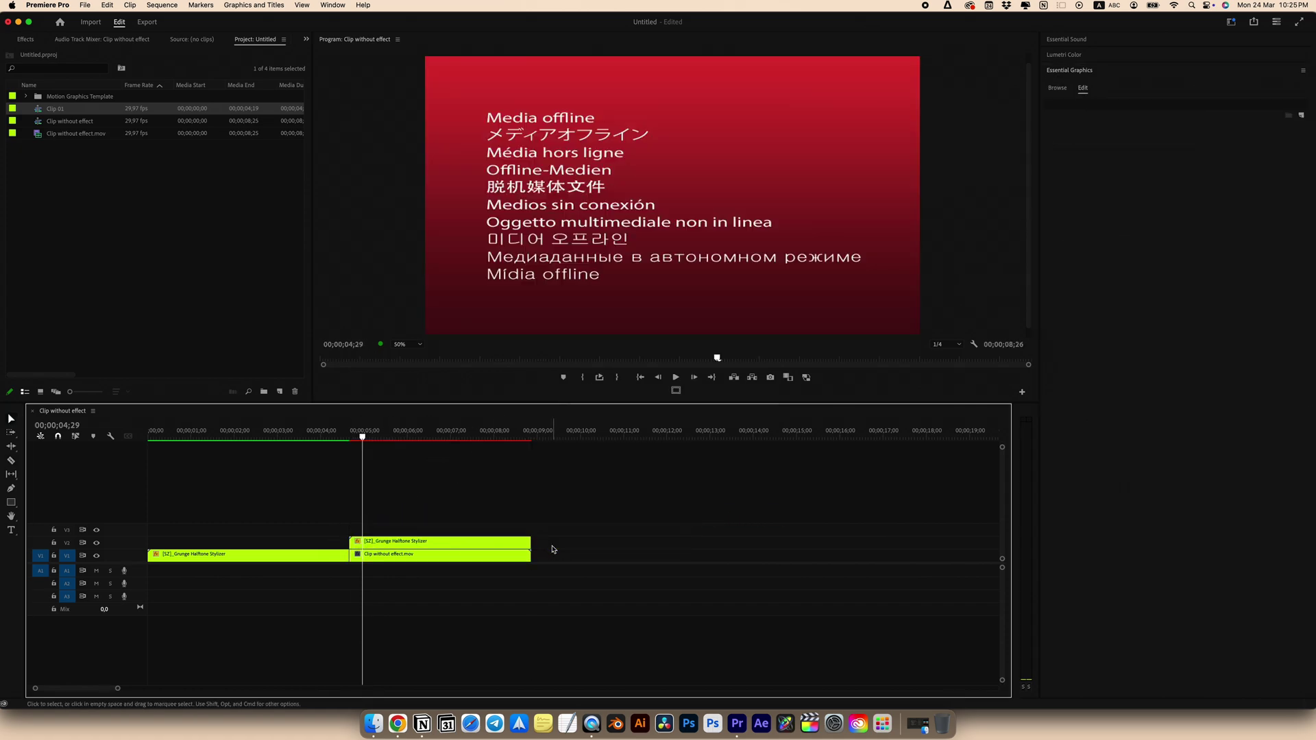
pyautogui.rightClick(398, 562)
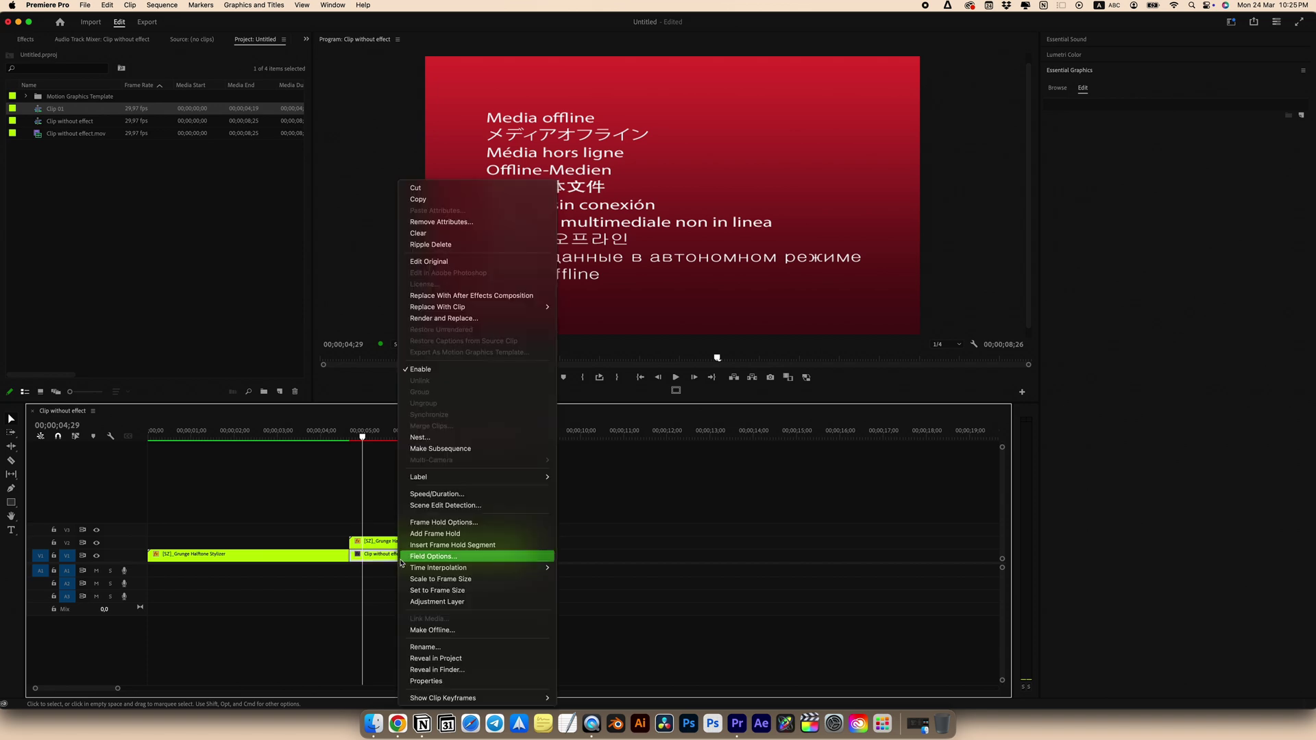
pyautogui.click(433, 435)
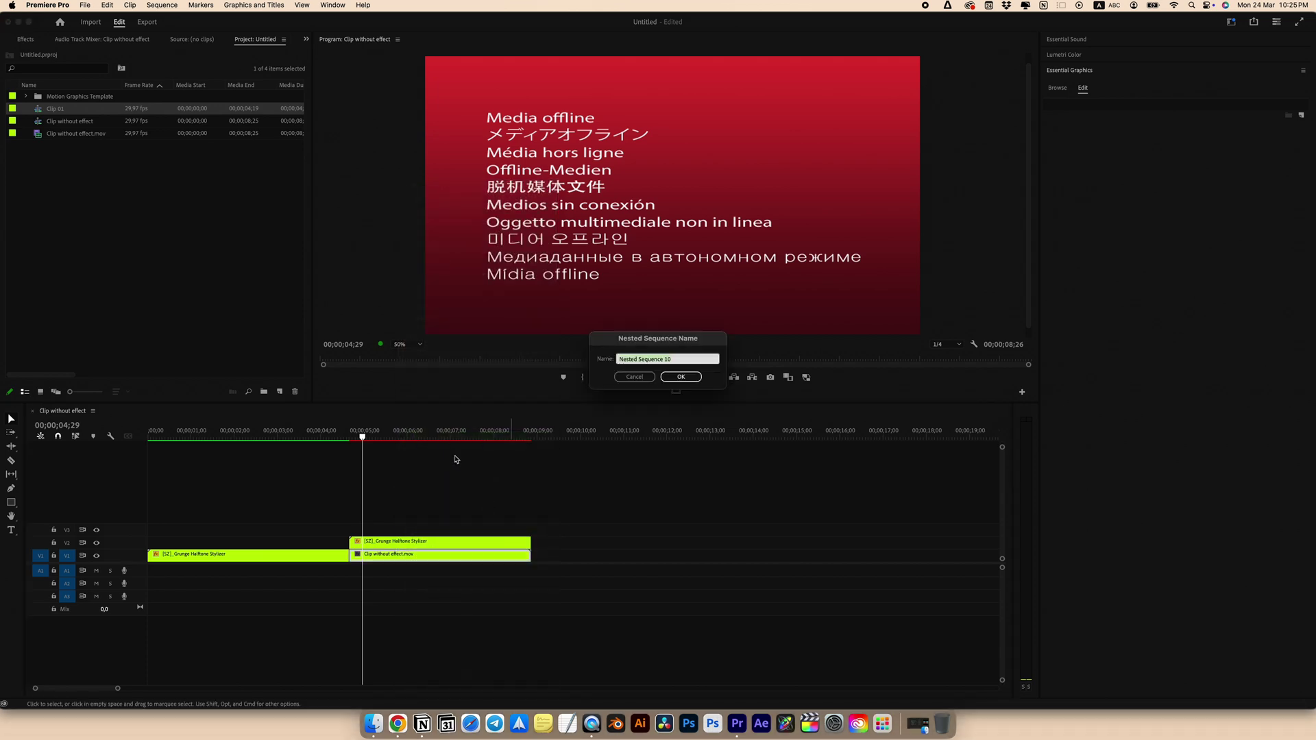
pyautogui.write('Clip 02')
pyautogui.press('Return')
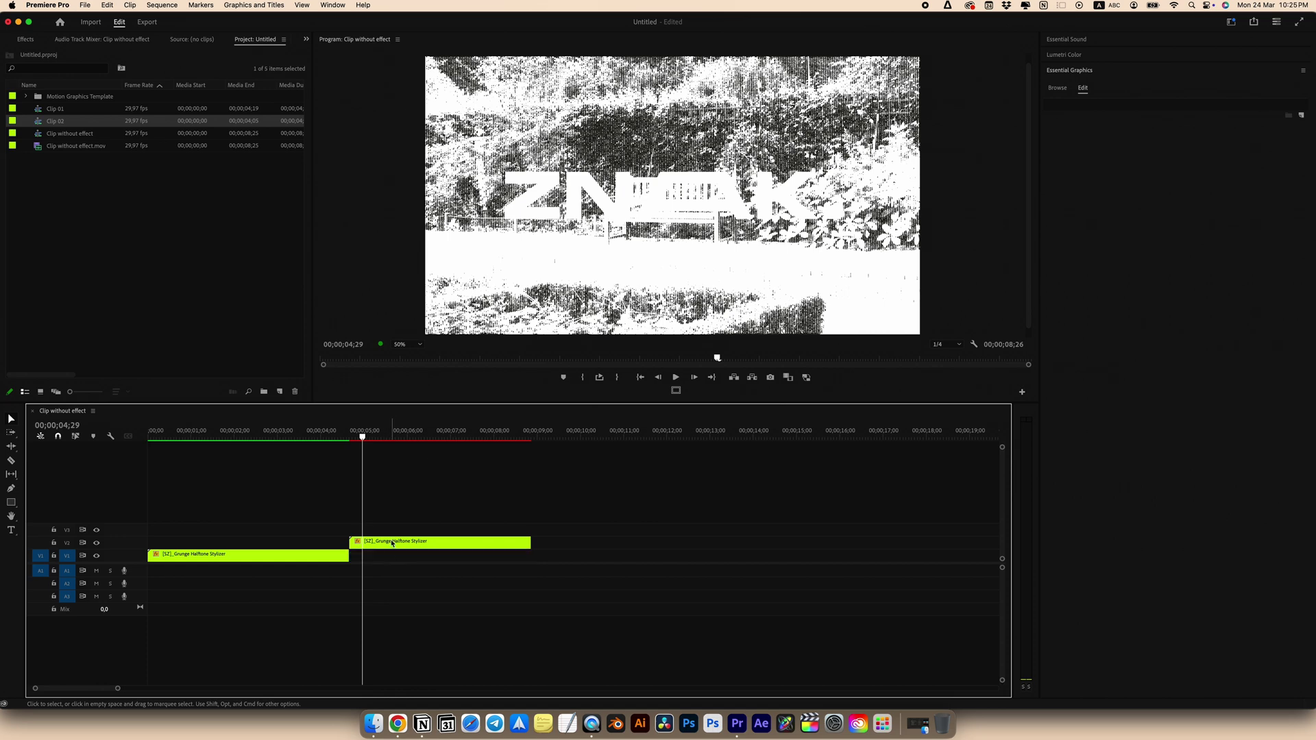
pyautogui.moveTo(391, 541); pyautogui.dragTo(392, 554)
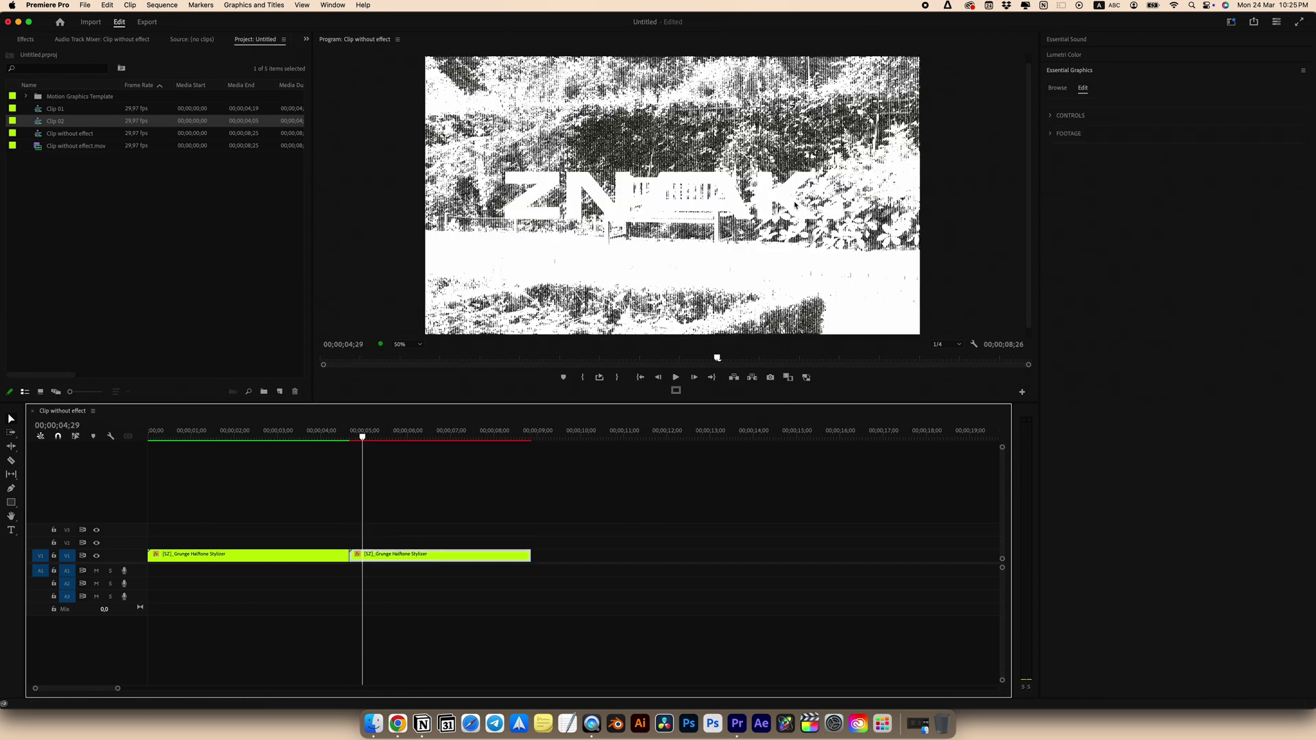
pyautogui.click(1050, 134)
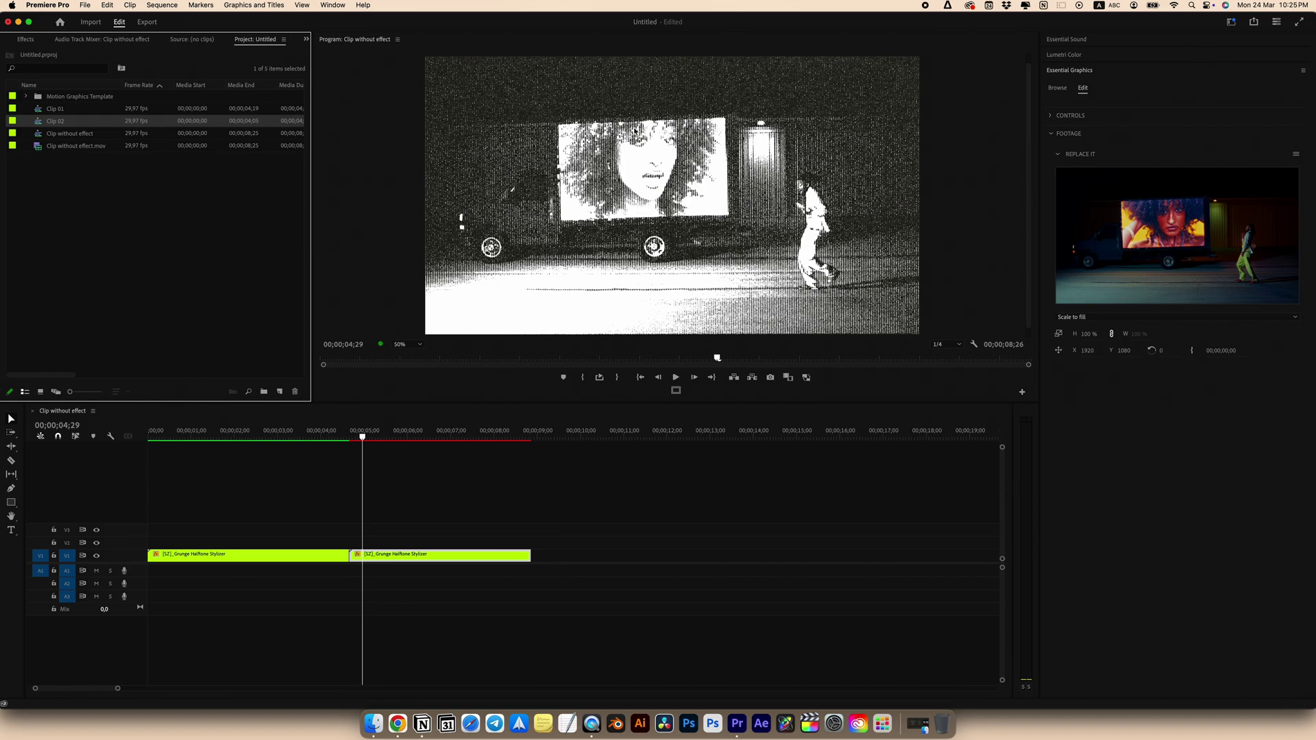
# - Set the second stylizer's Halftone Style Type to LINES CORNER
pyautogui.moveTo(347, 433); pyautogui.dragTo(405, 445)
pyautogui.click(1093, 141)
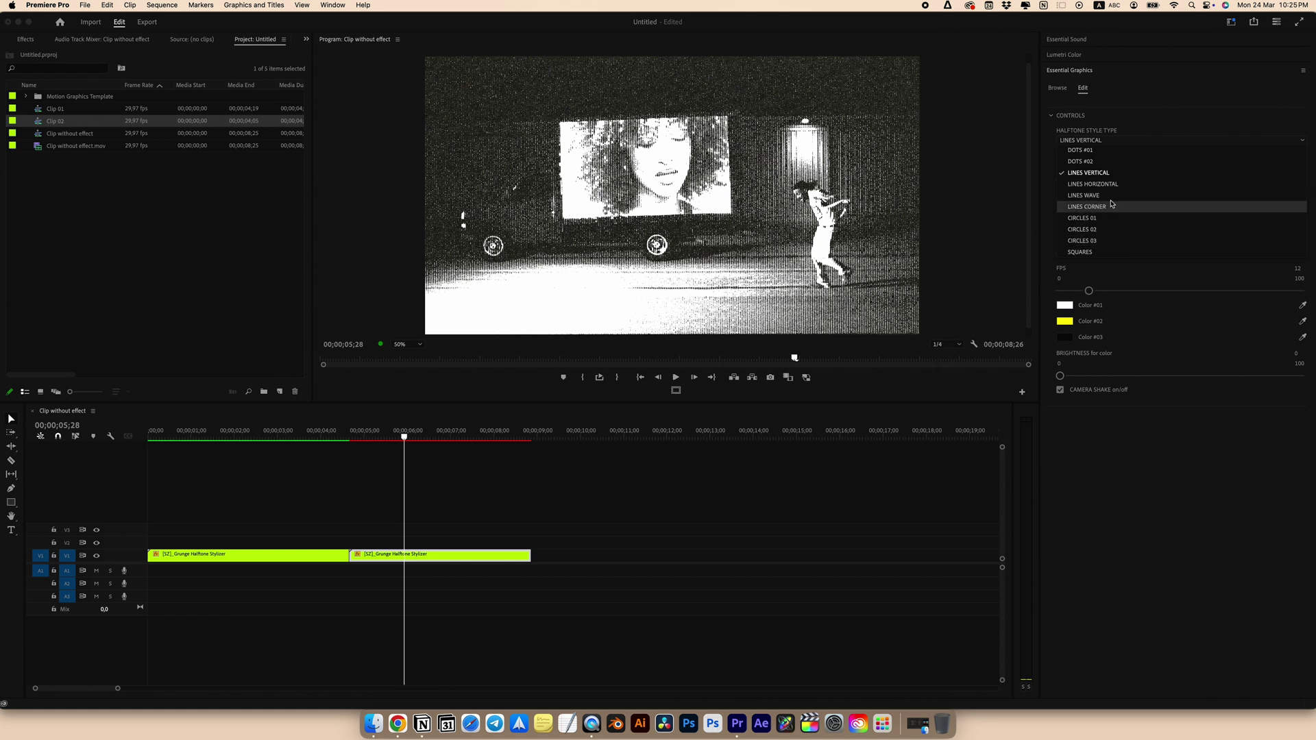
pyautogui.click(1085, 207)
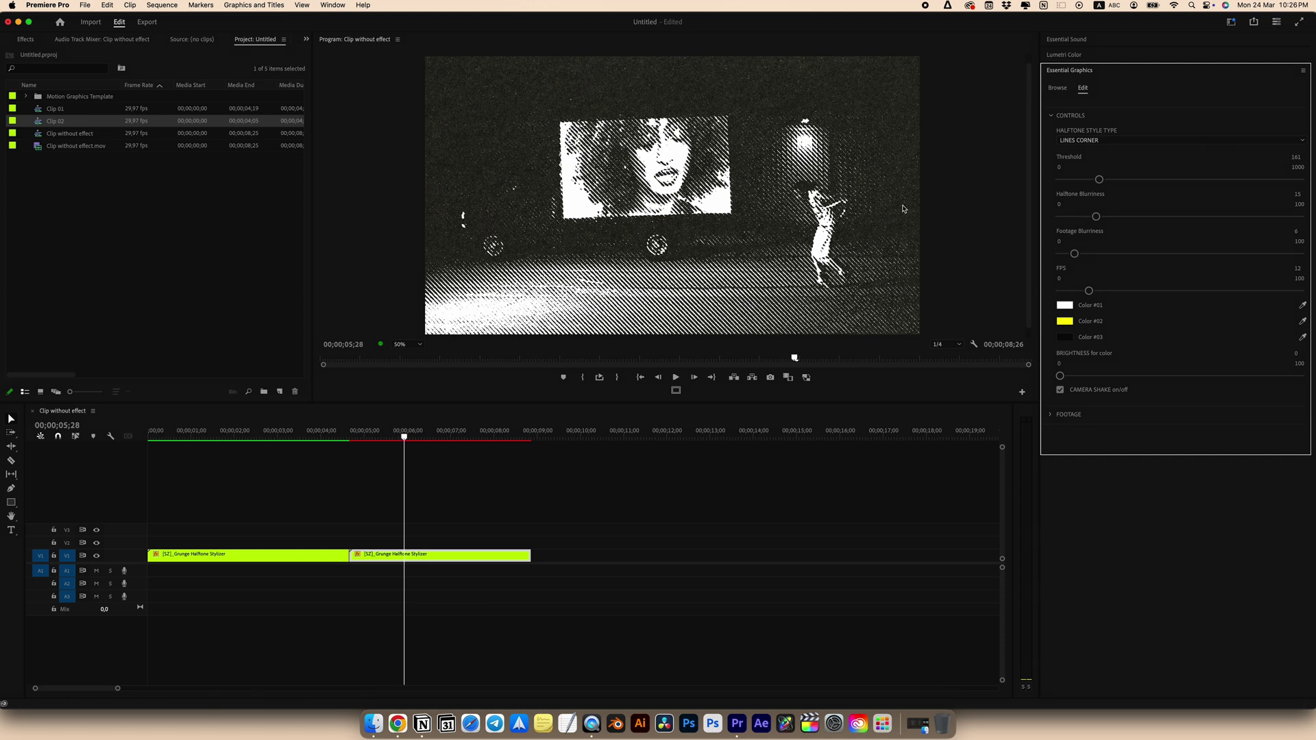
# - Set the stylizer's Threshold to 150, then adjust it to 155
pyautogui.click(1300, 157)
pyautogui.write('150')
pyautogui.press('Return')
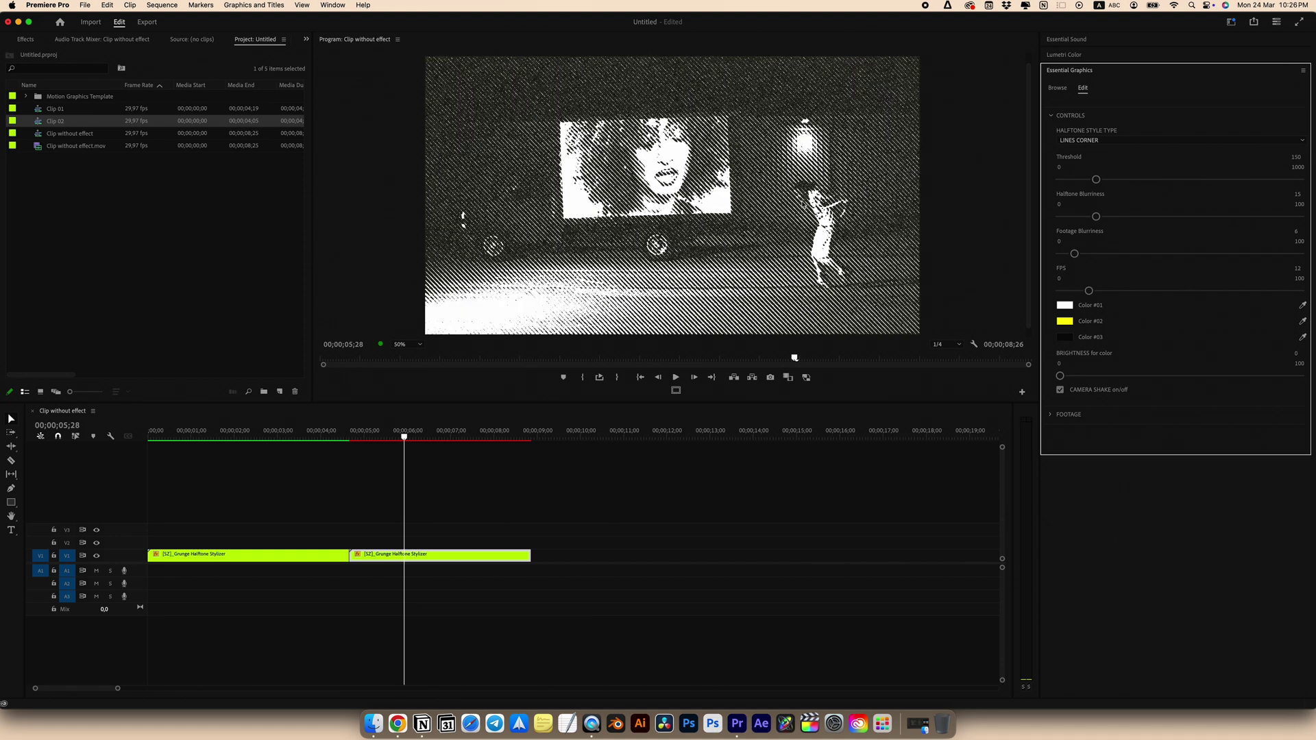
pyautogui.click(1297, 157)
pyautogui.write('155')
pyautogui.press('Return')
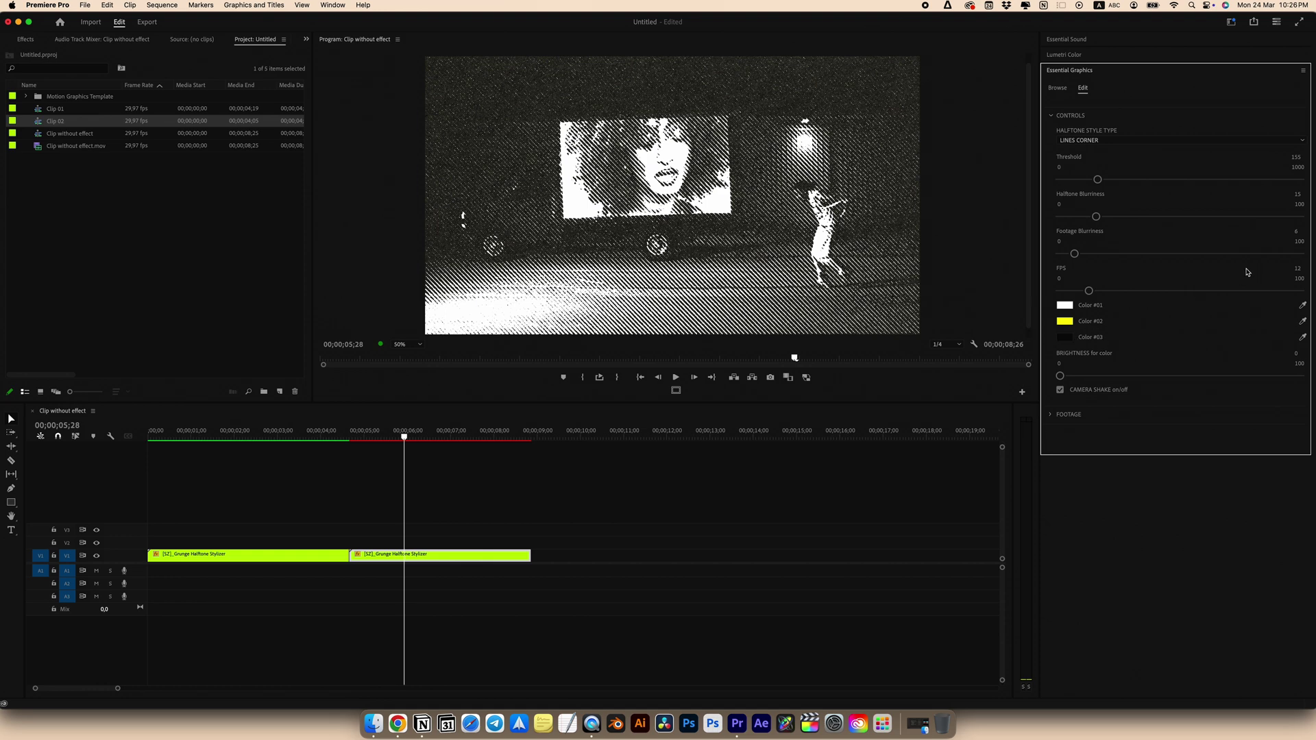
# - Switch the halftone style to CIRCLES 03 and open the Clip 02 nested sequence
pyautogui.click(1096, 141)
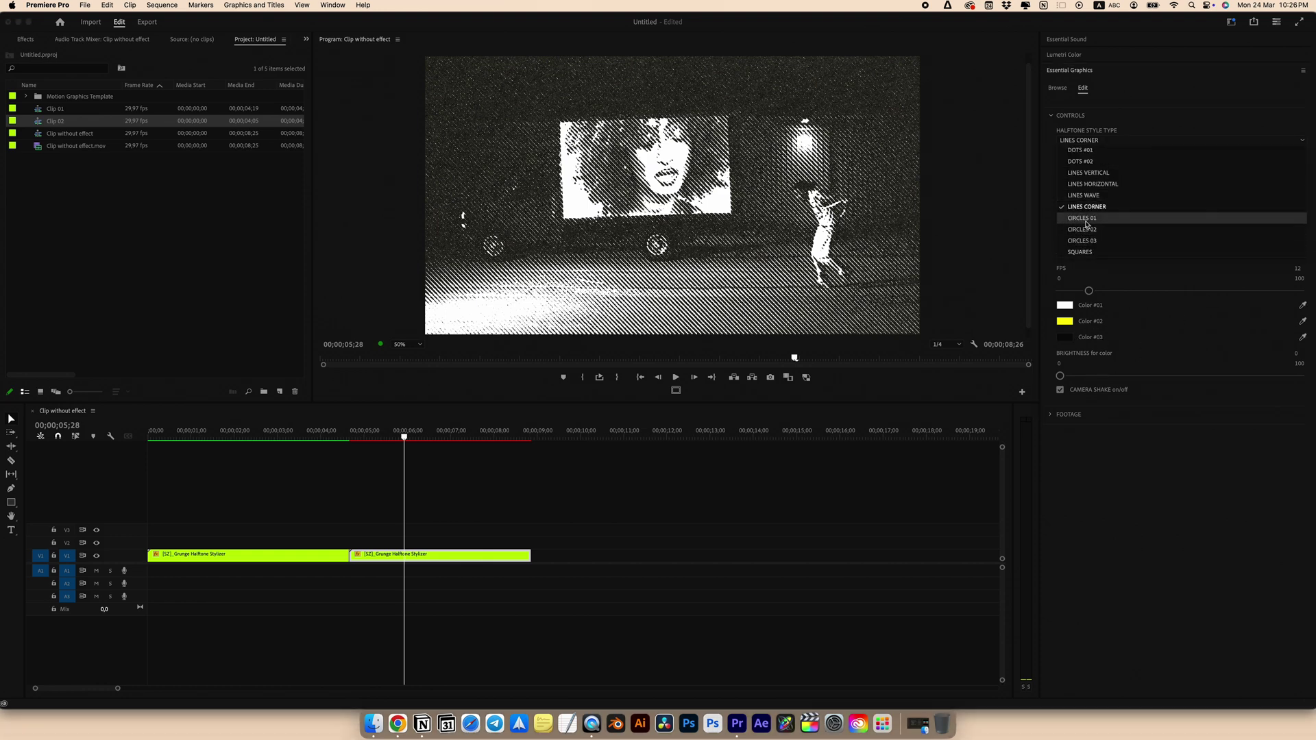
pyautogui.click(1090, 240)
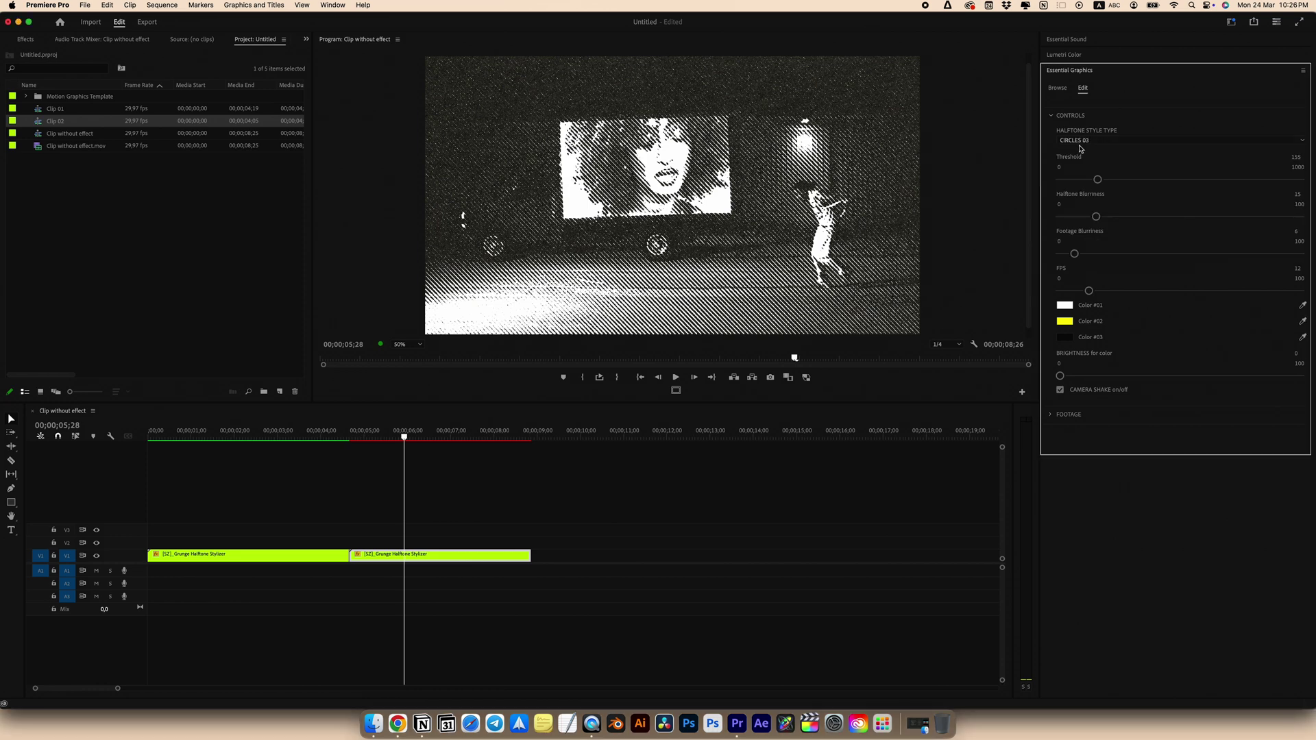
pyautogui.click(1081, 145)
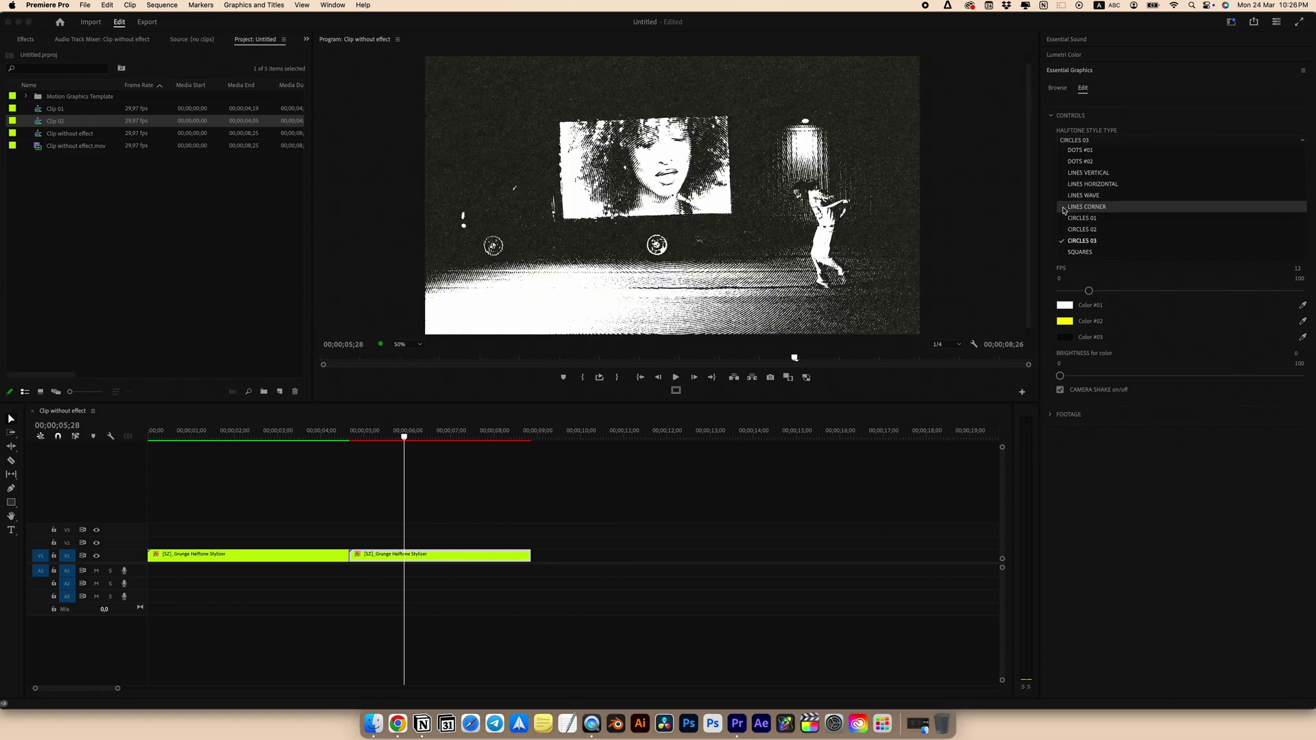
pyautogui.click(1053, 182)
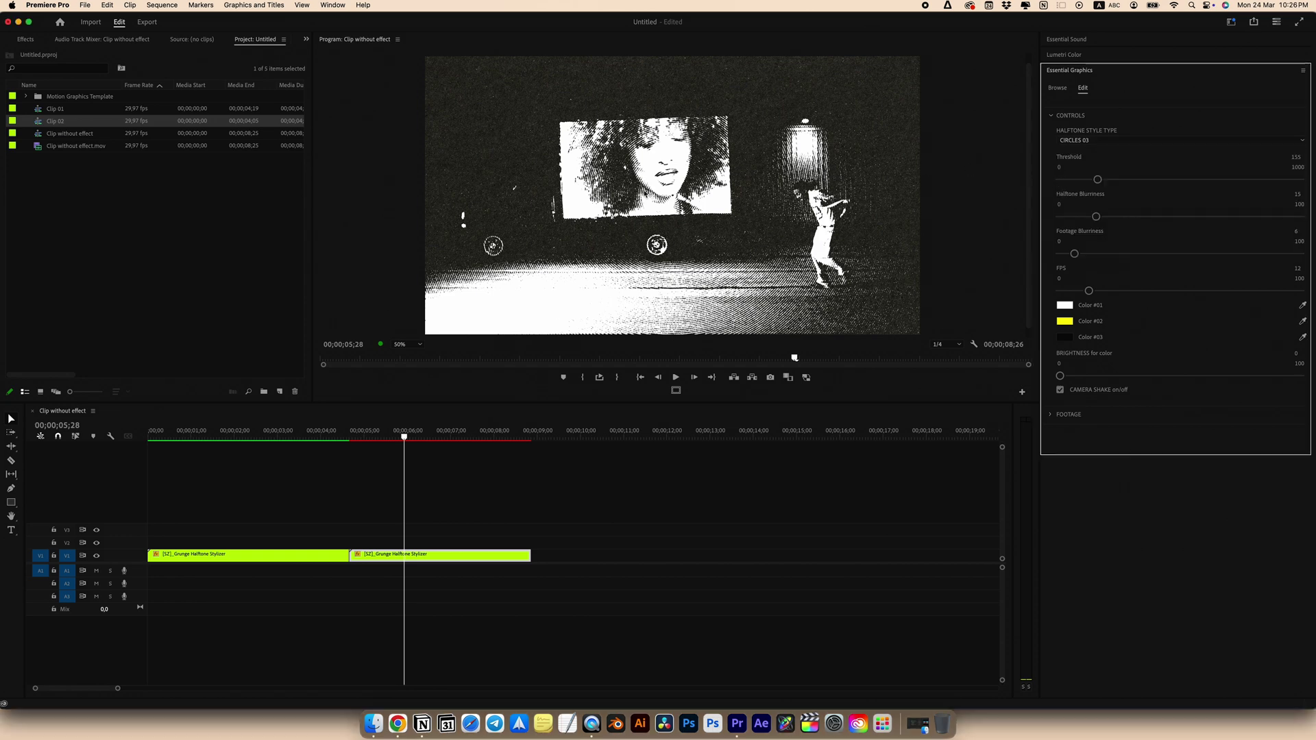
pyautogui.click(1297, 158)
pyautogui.doubleClick(79, 122)
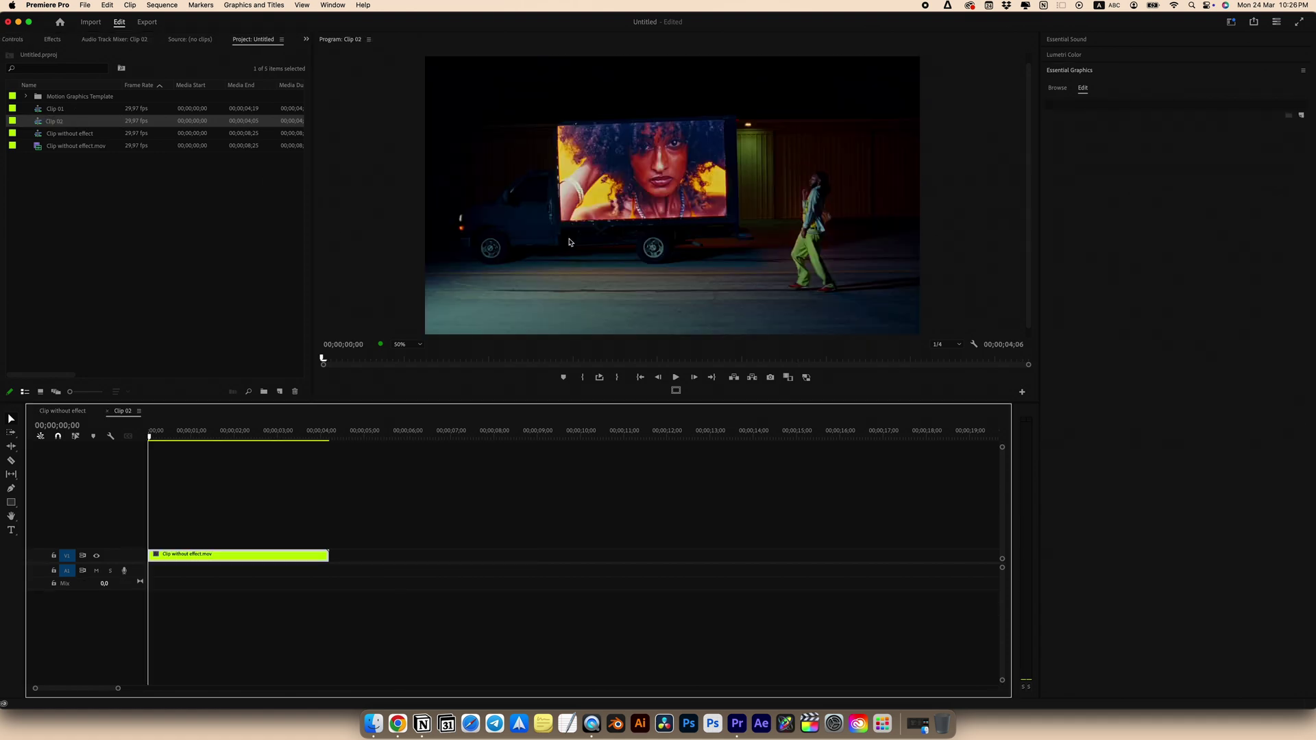
# - Add a title layer at the top left of Clip 02 reading HALFTONE EFFECT
pyautogui.press('super+t')
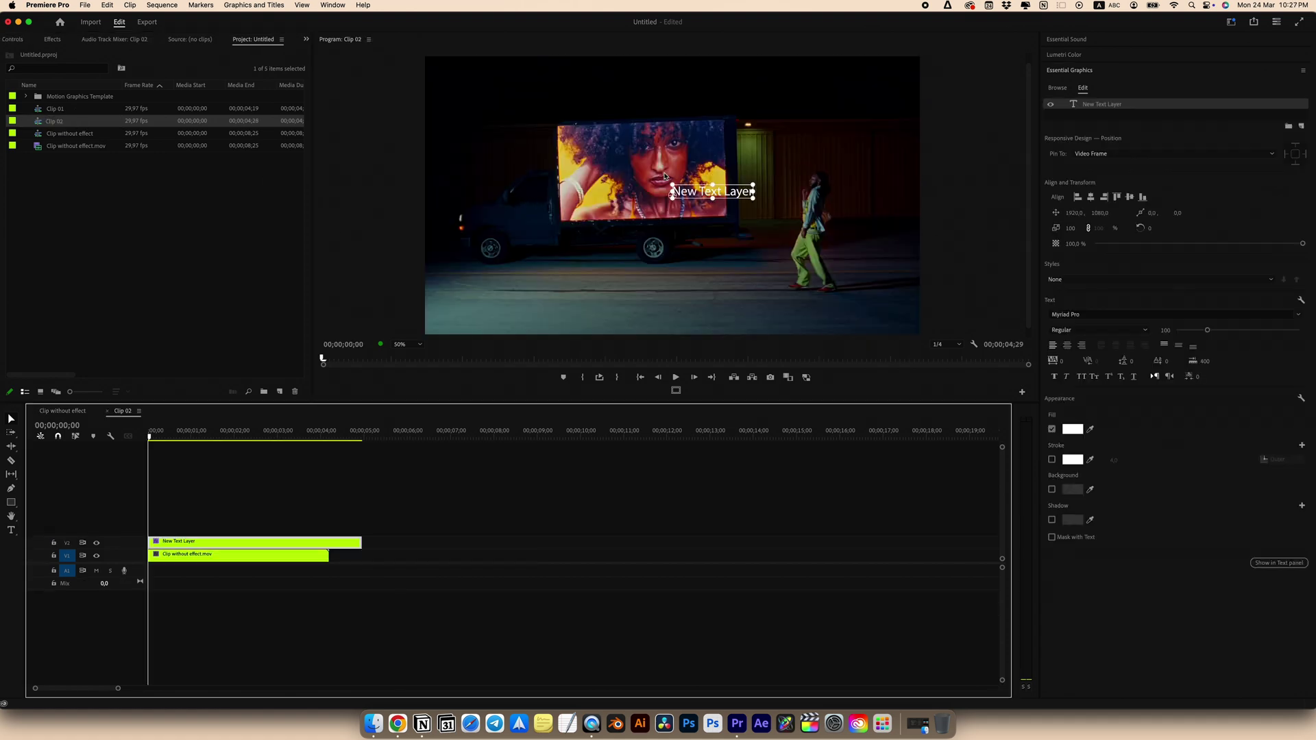
pyautogui.moveTo(728, 196); pyautogui.dragTo(537, 103)
pyautogui.doubleClick(536, 103)
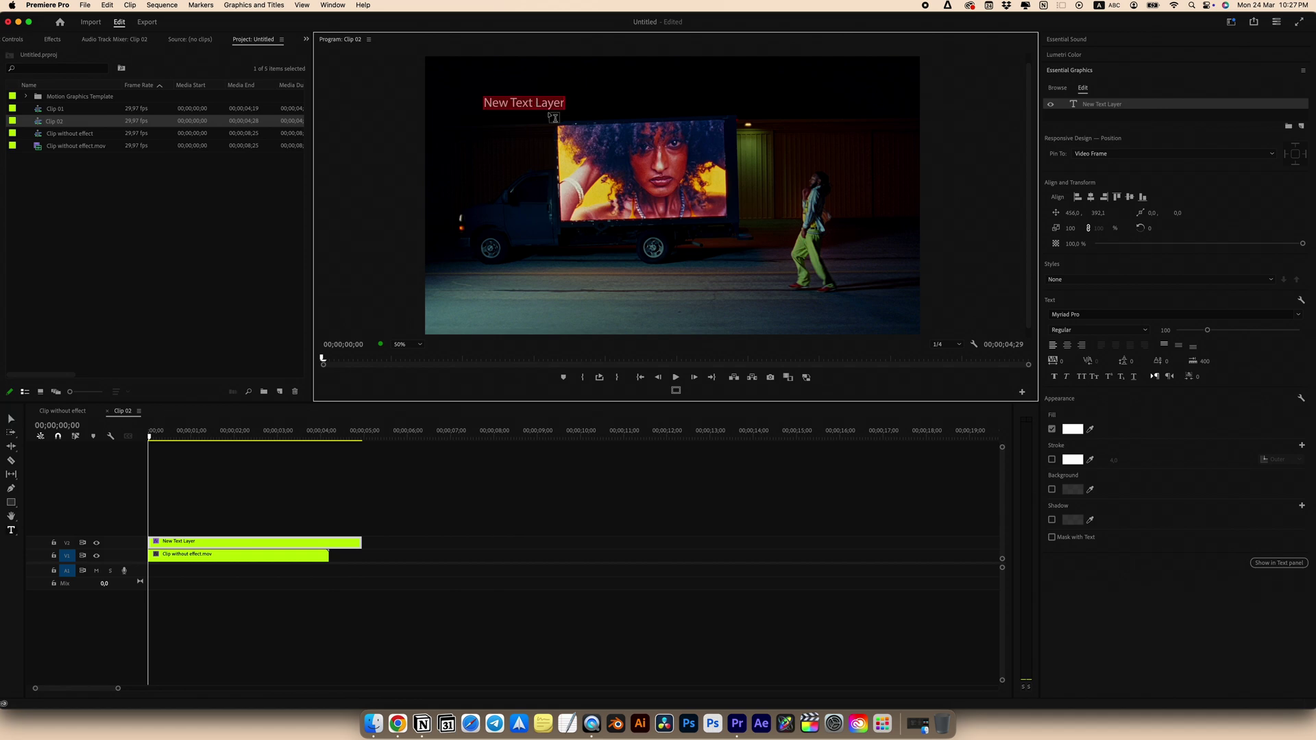
pyautogui.write('HALFTONE EFFECT')
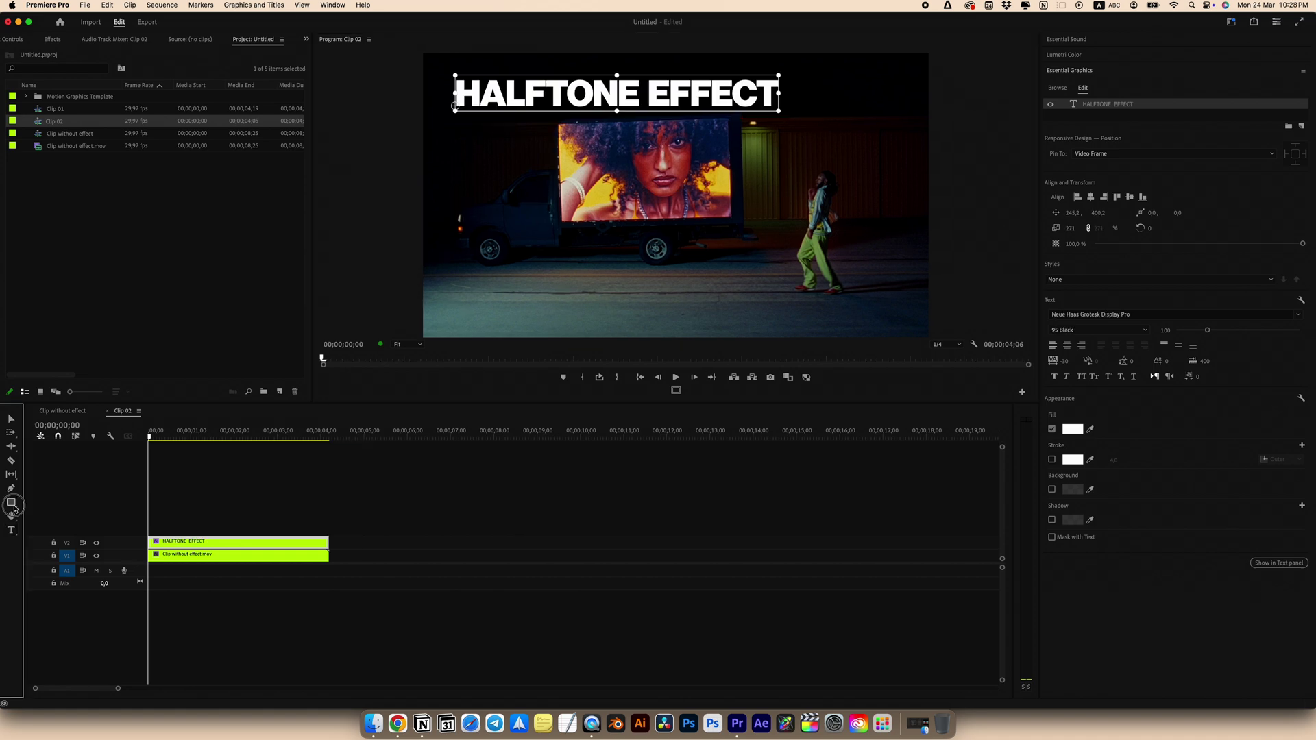
# - Draw a grey rectangle with the Rectangle Tool and stack the title clip above it
pyautogui.click(11, 502)
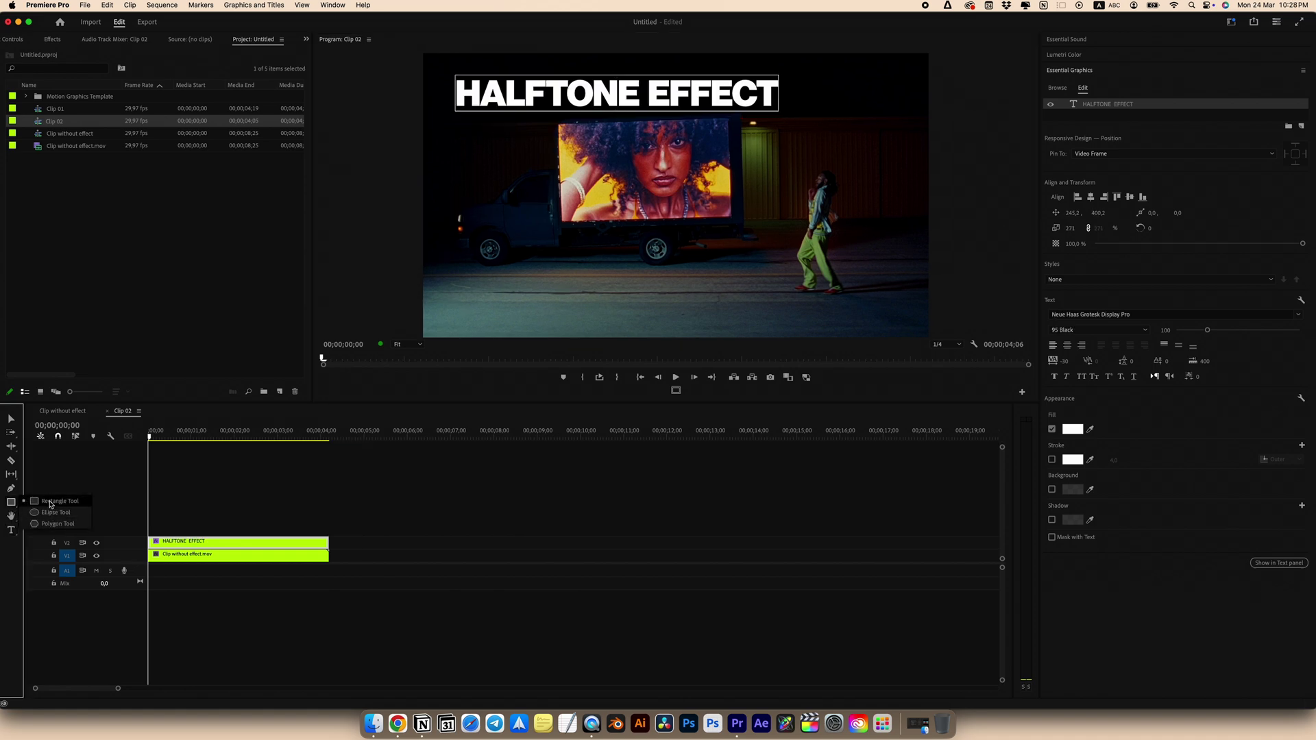
pyautogui.click(239, 533)
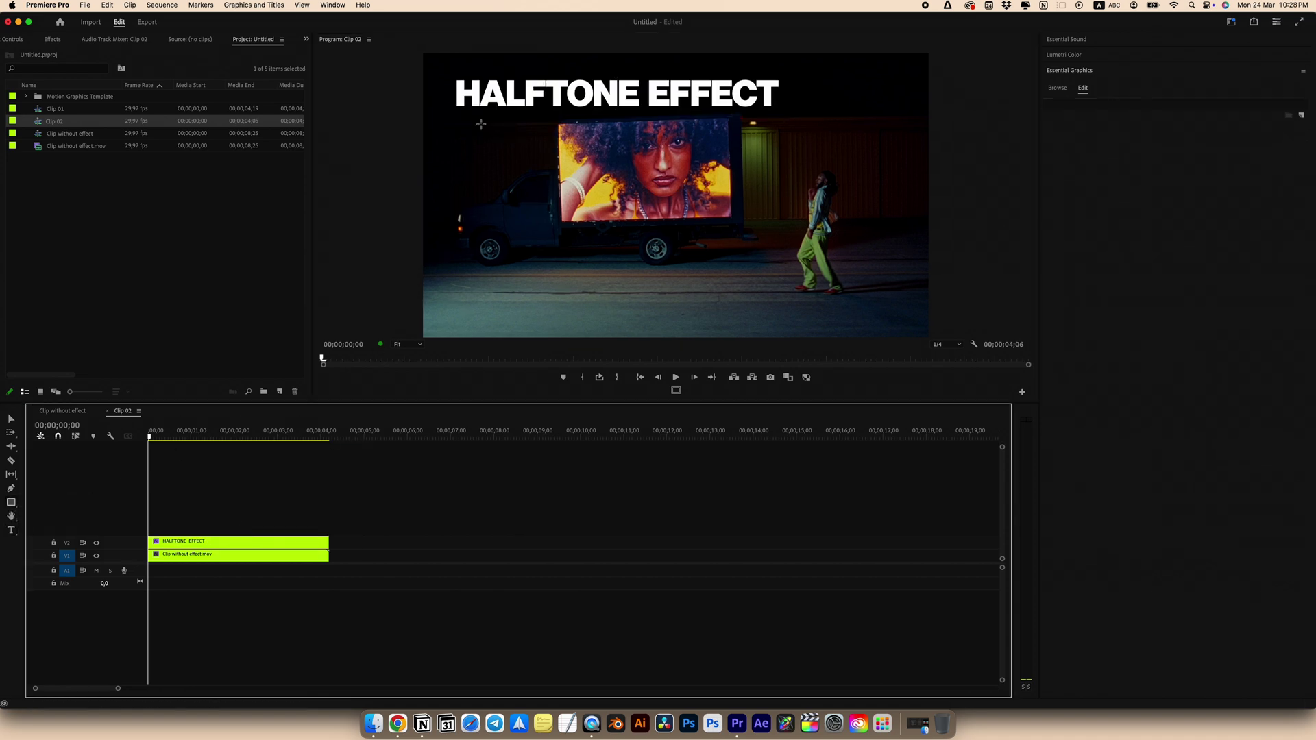
pyautogui.moveTo(466, 135); pyautogui.dragTo(791, 205)
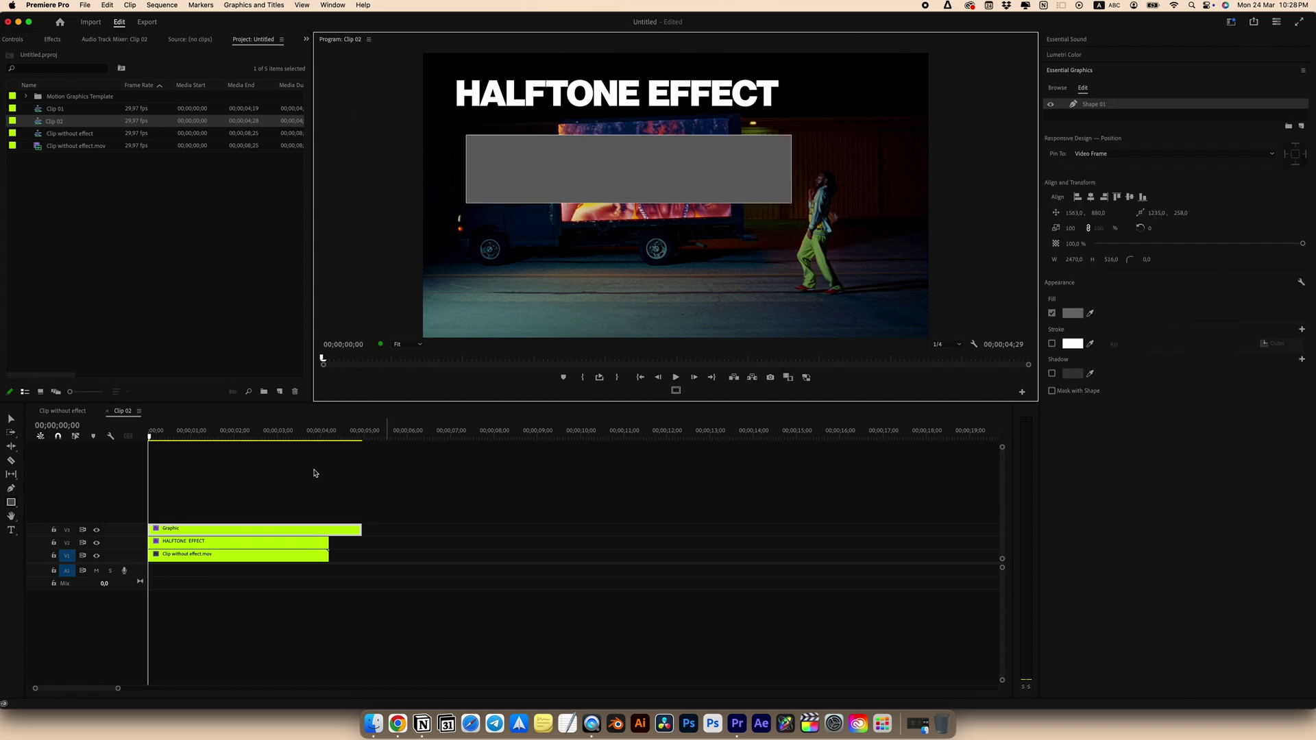
pyautogui.moveTo(171, 541); pyautogui.dragTo(182, 505)
pyautogui.click(179, 532)
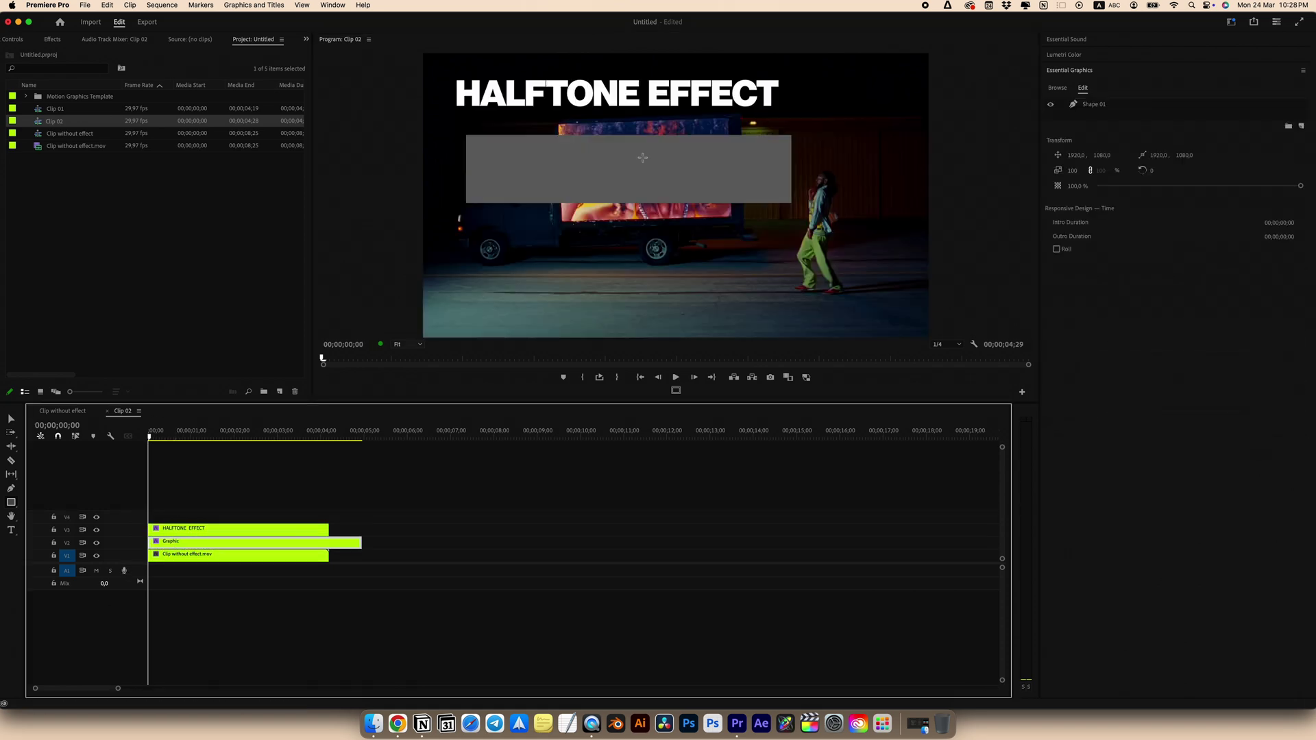
# - Move and resize the rectangle to frame the title, and darken its fill to near black
pyautogui.click(642, 158)
pyautogui.moveTo(648, 162); pyautogui.dragTo(649, 102)
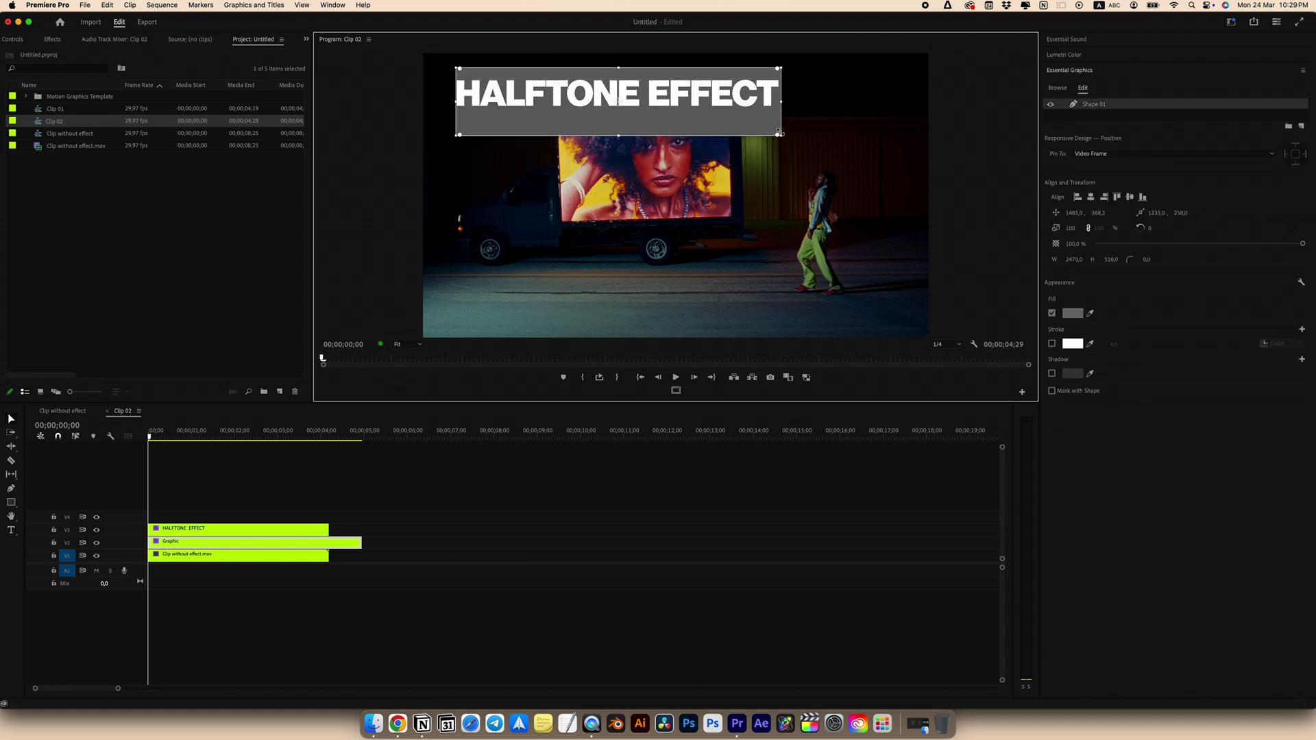
pyautogui.moveTo(776, 100)
pyautogui.mouseDown()
pyautogui.moveTo(756, 98)
pyautogui.moveTo(783, 97)
pyautogui.mouseUp()
pyautogui.moveTo(682, 113); pyautogui.dragTo(675, 111)
pyautogui.moveTo(778, 100); pyautogui.dragTo(794, 99)
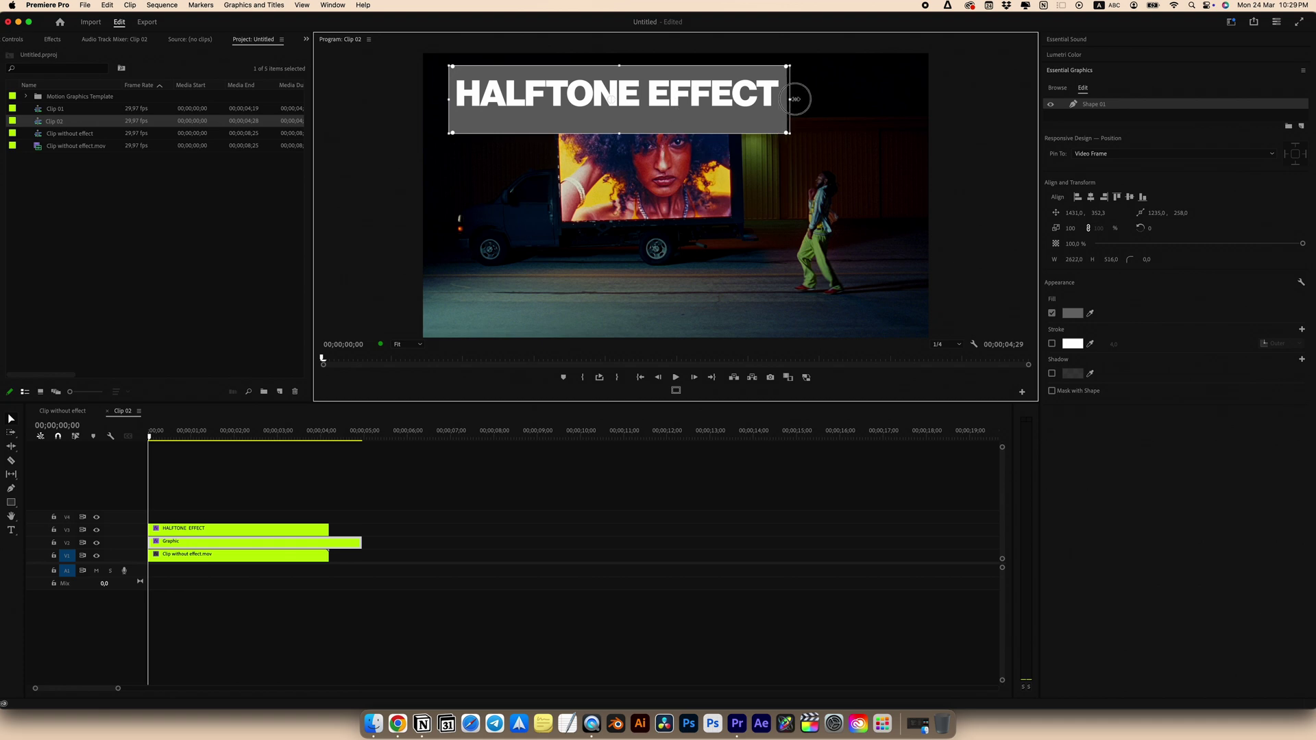
pyautogui.moveTo(622, 130); pyautogui.dragTo(622, 120)
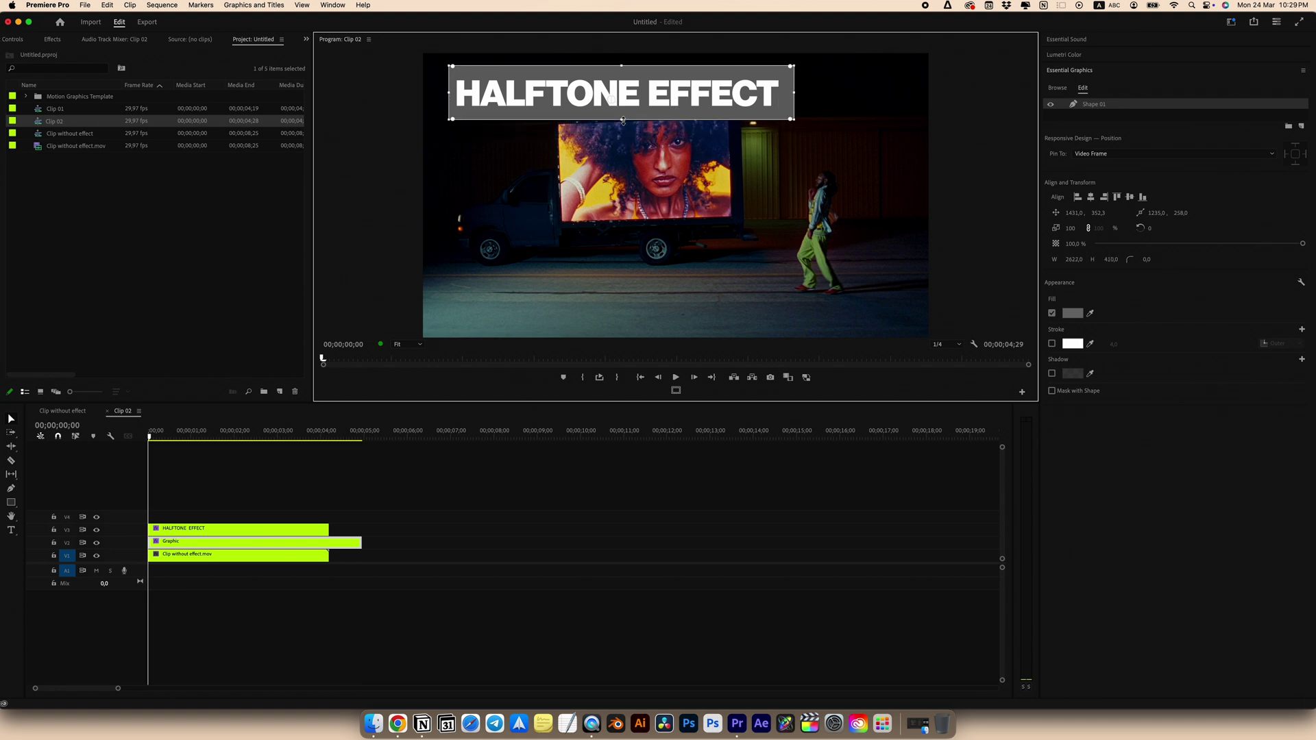
pyautogui.click(1073, 312)
pyautogui.moveTo(587, 361); pyautogui.dragTo(493, 295)
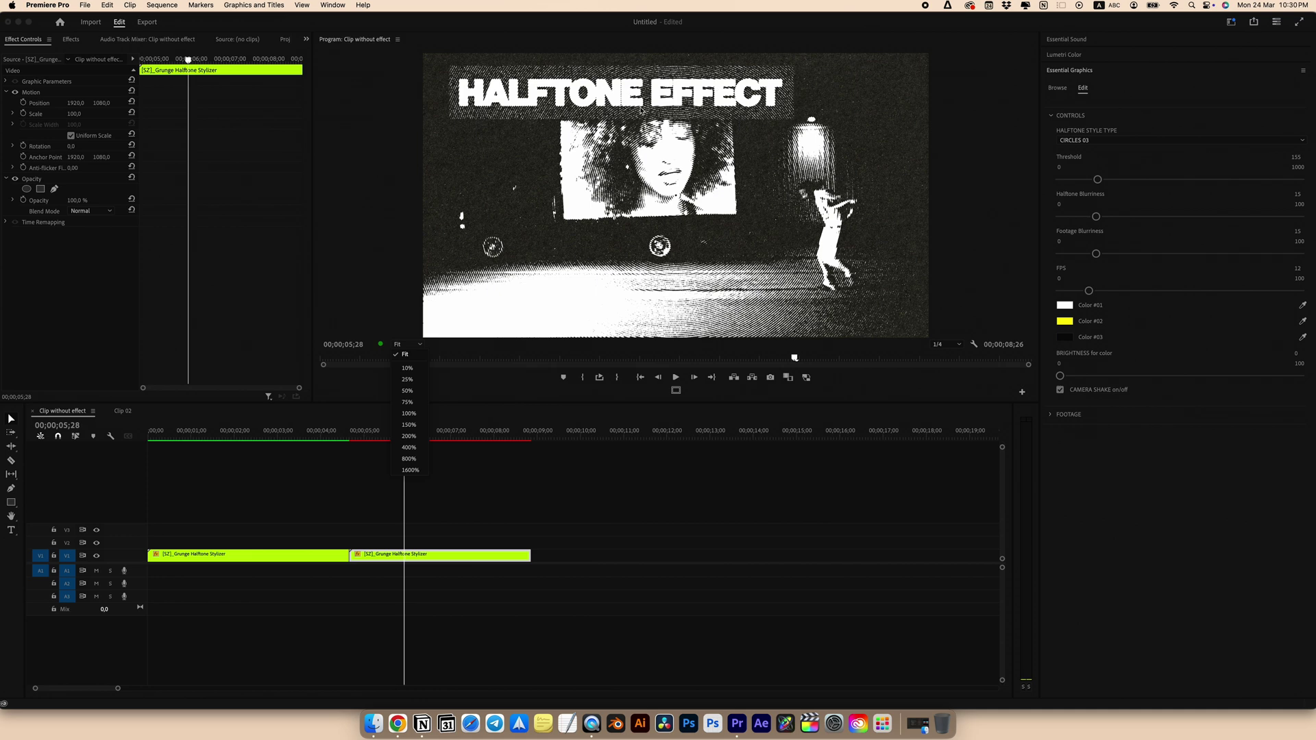
# - Switch the second stylizer to LINES WAVE and scrub to 05;18 to preview the wavy-line result
pyautogui.click(1148, 141)
pyautogui.click(1089, 196)
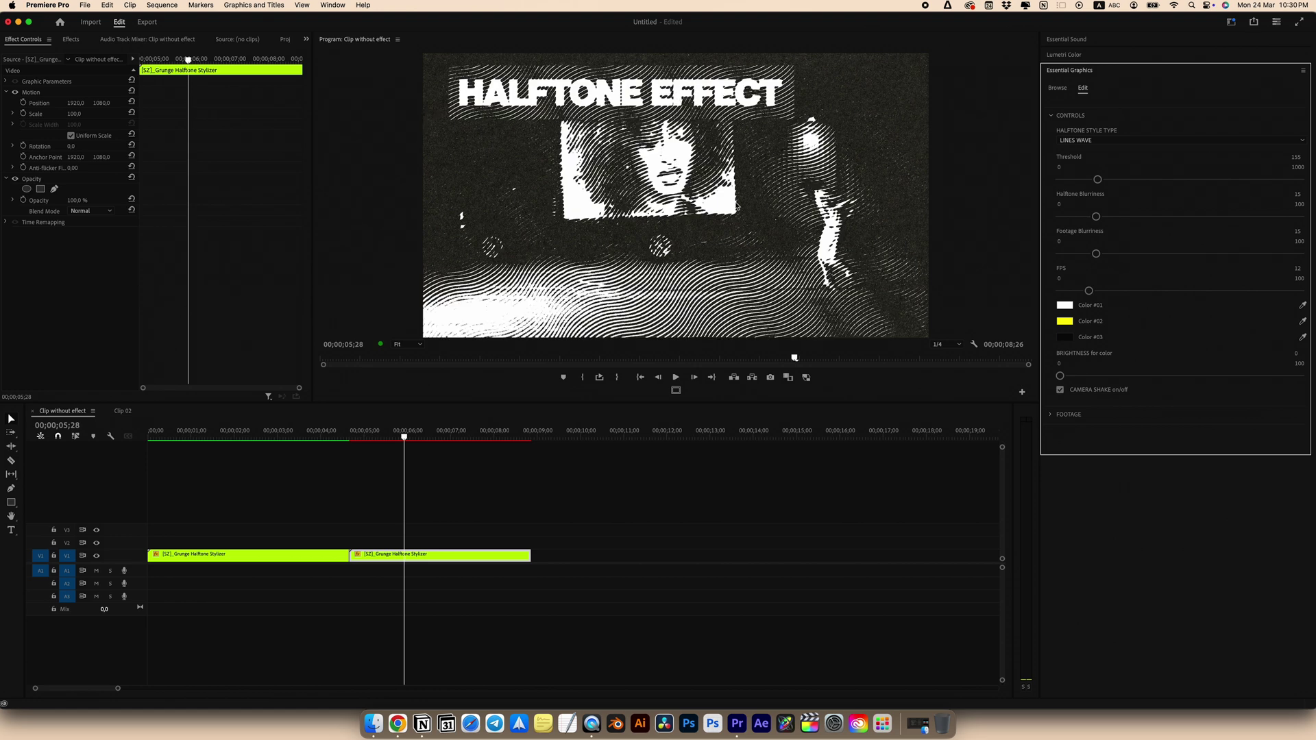
pyautogui.moveTo(382, 433); pyautogui.dragTo(486, 434)
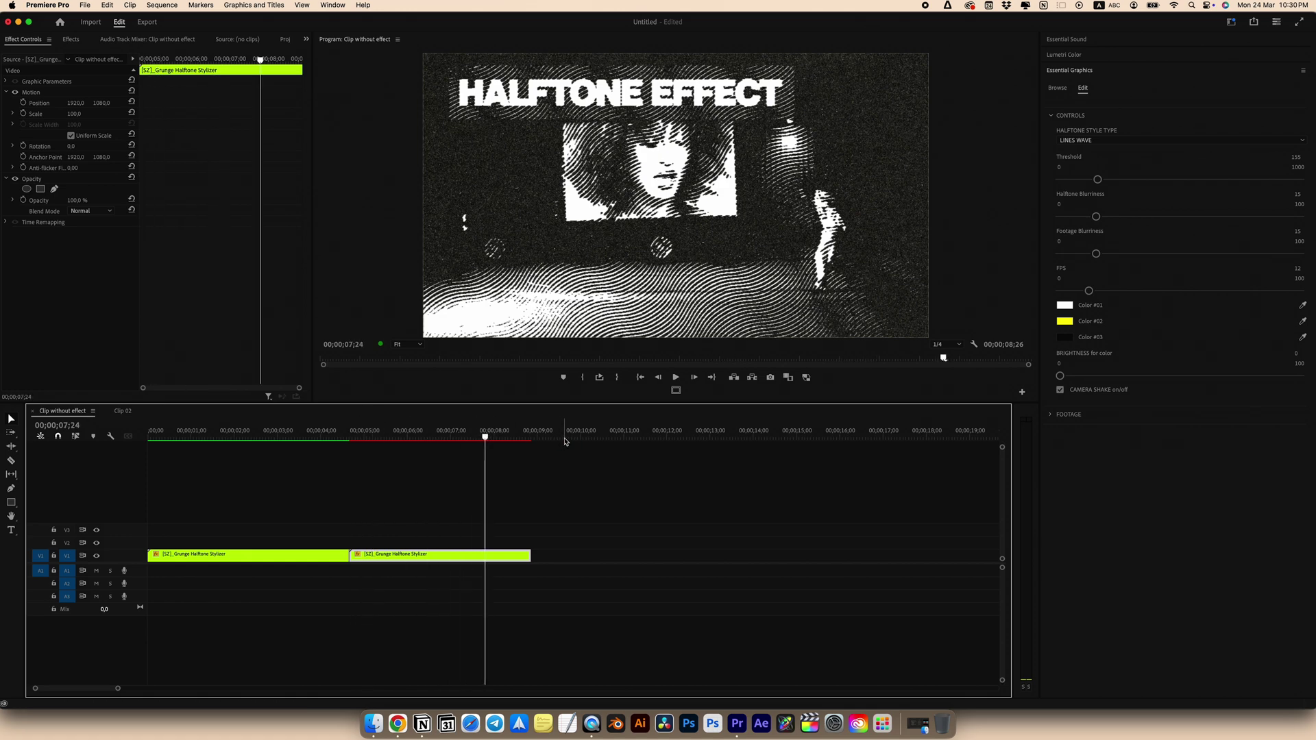
pyautogui.moveTo(443, 438)
pyautogui.mouseDown()
pyautogui.moveTo(235, 436)
pyautogui.moveTo(425, 442)
pyautogui.mouseUp()
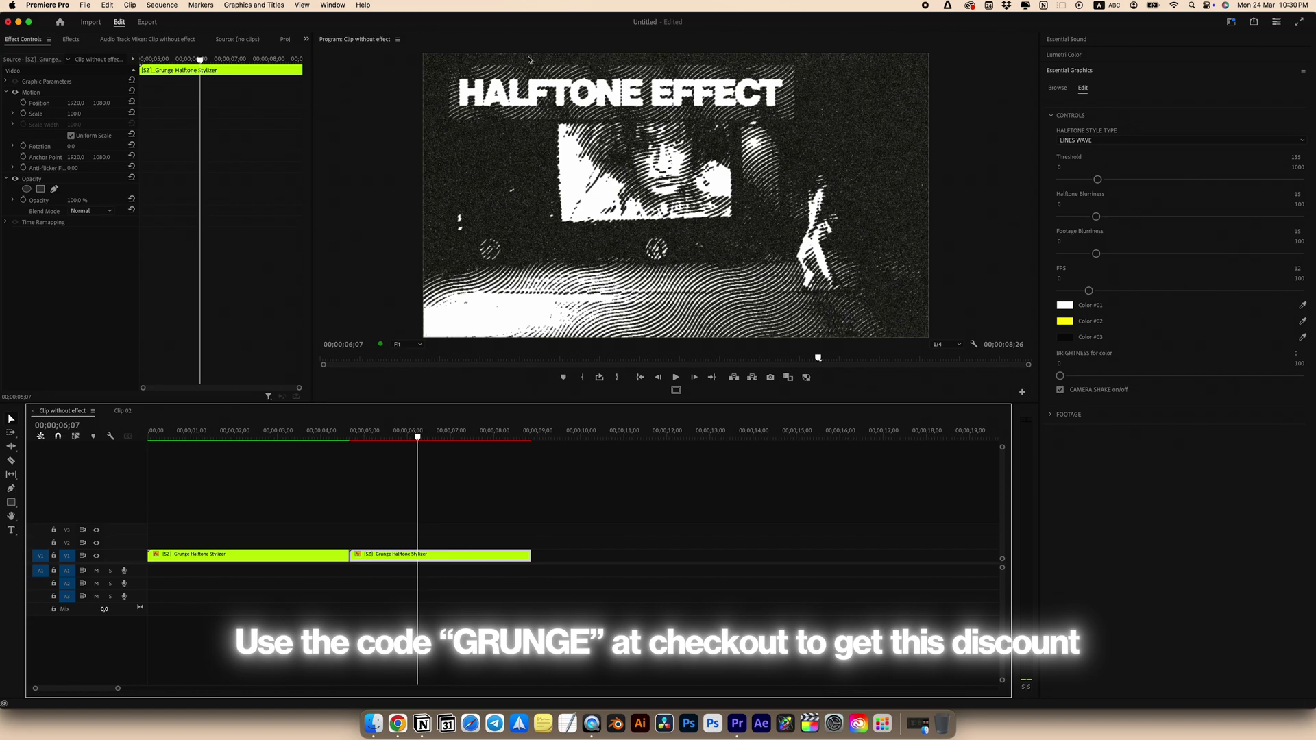